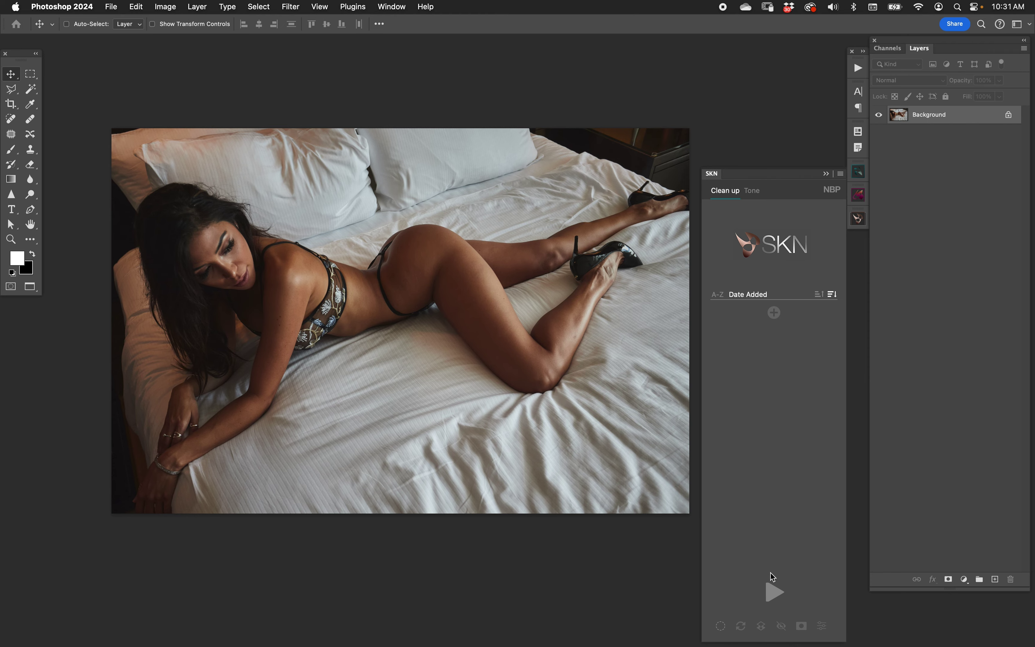
Run the SKN clean-up and compare the new group's mask against the colour photo.
{"action": "left_click", "coordinate": [774, 592]}
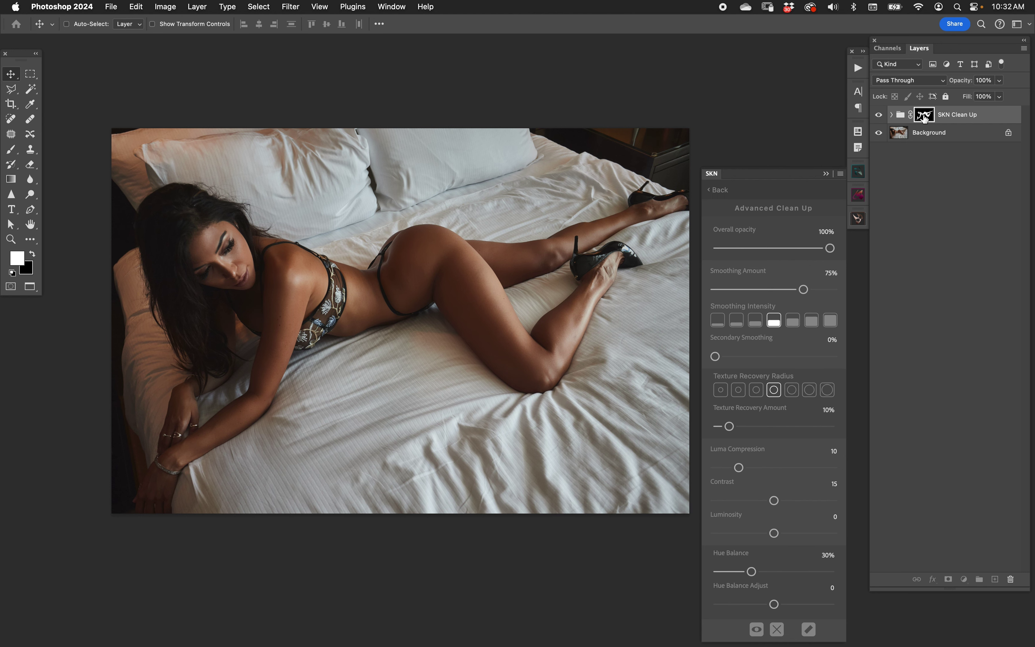
{"action": "left_click", "coordinate": [924, 118], "text": "alt"}
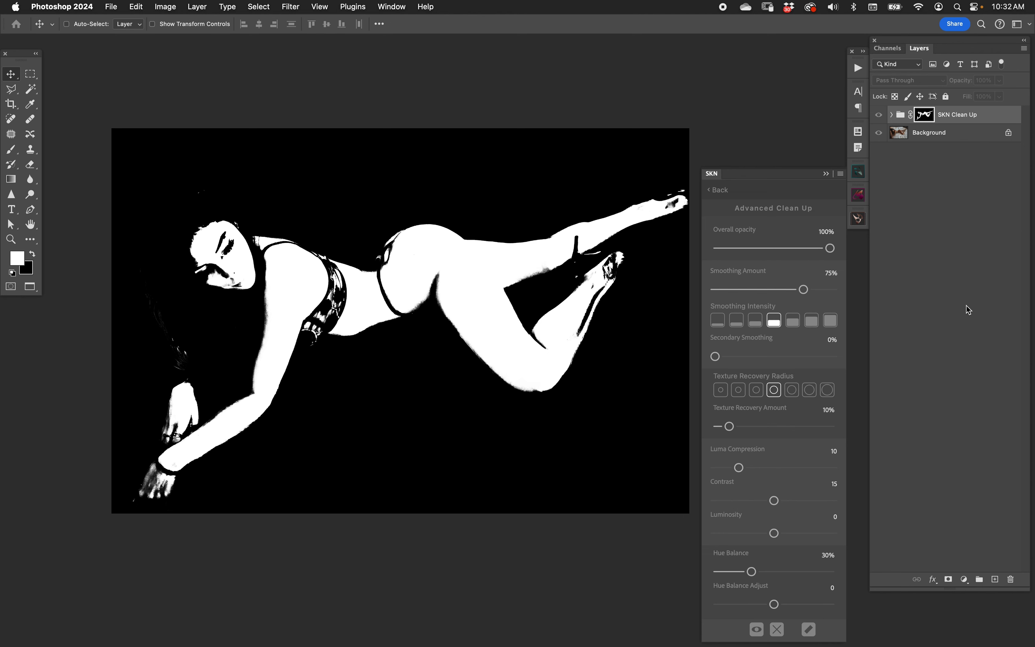
{"action": "left_click", "coordinate": [925, 113], "text": "alt"}
{"action": "left_click", "coordinate": [925, 114], "text": "alt"}
{"action": "left_click", "coordinate": [926, 116], "text": "alt"}
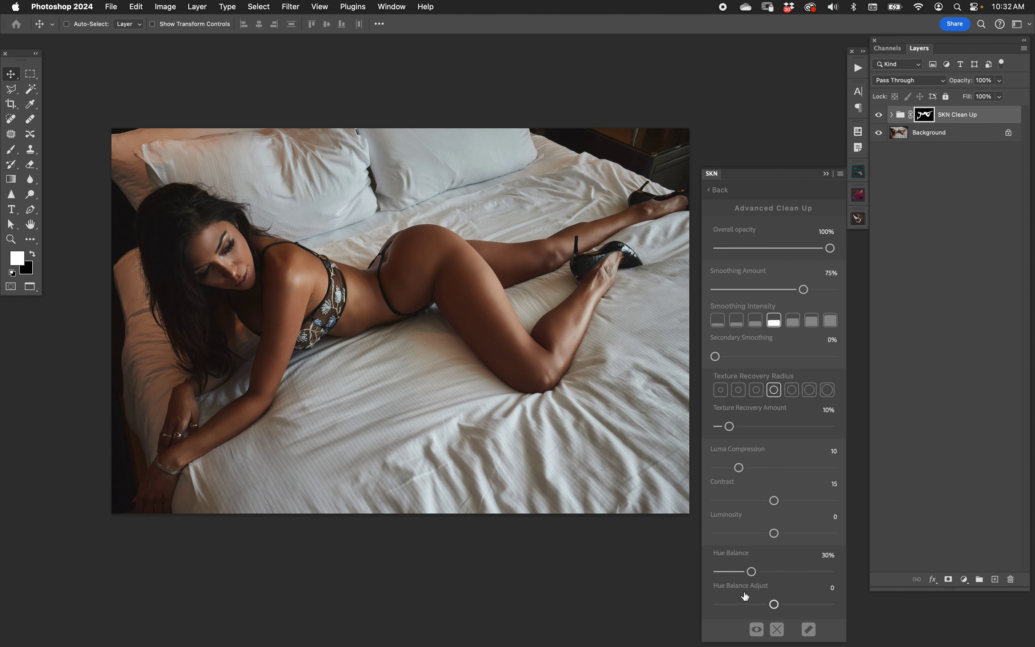
Flip between the black-and-white mask preview and the photo, then delete the SKN Clean Up group.
{"action": "left_click", "coordinate": [756, 629]}
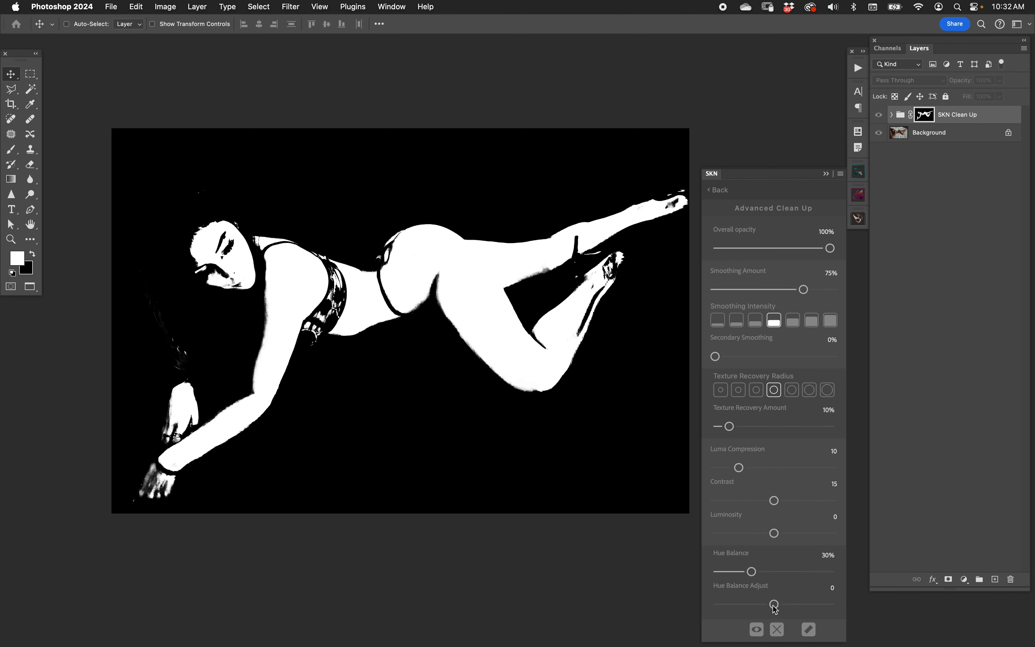
{"action": "left_click", "coordinate": [756, 629]}
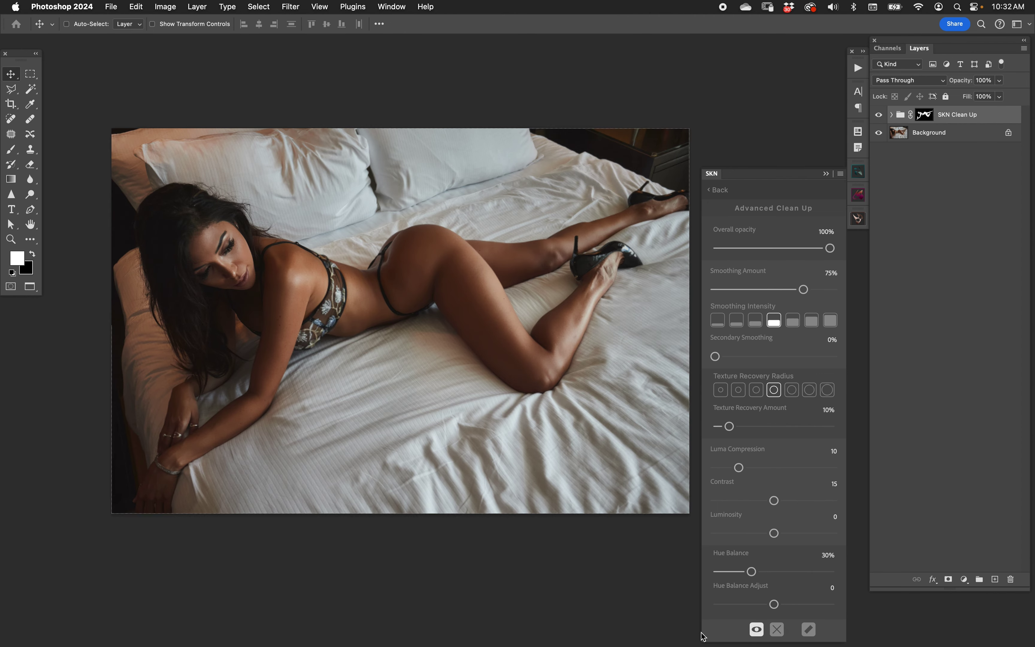
{"action": "left_click", "coordinate": [756, 630]}
{"action": "left_click", "coordinate": [756, 629]}
{"action": "left_click_drag", "start_coordinate": [906, 116], "coordinate": [1011, 579]}
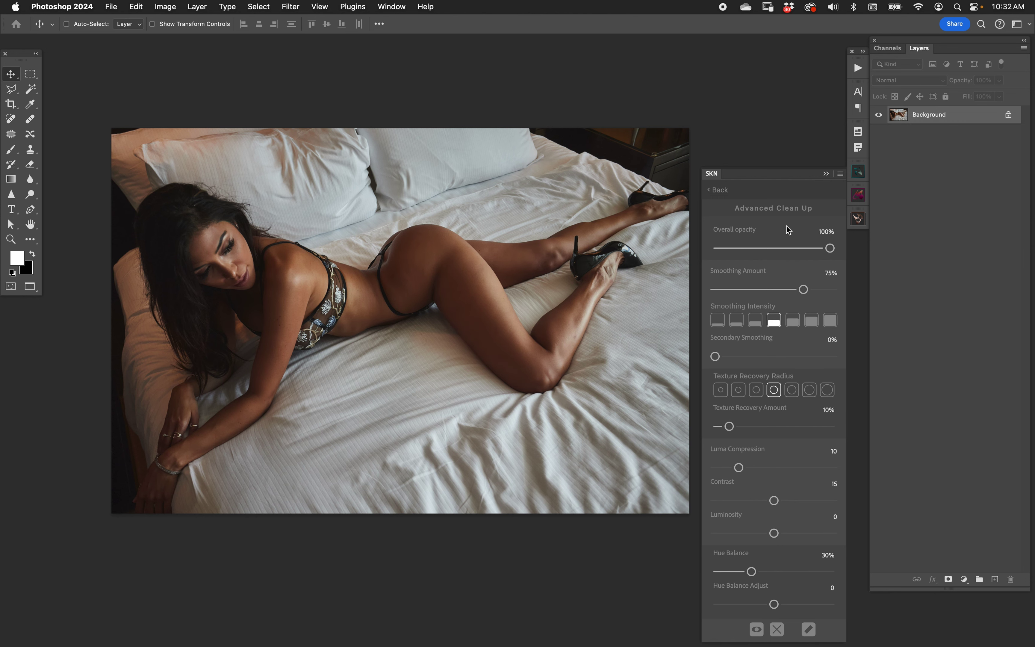
{"action": "left_click", "coordinate": [719, 190]}
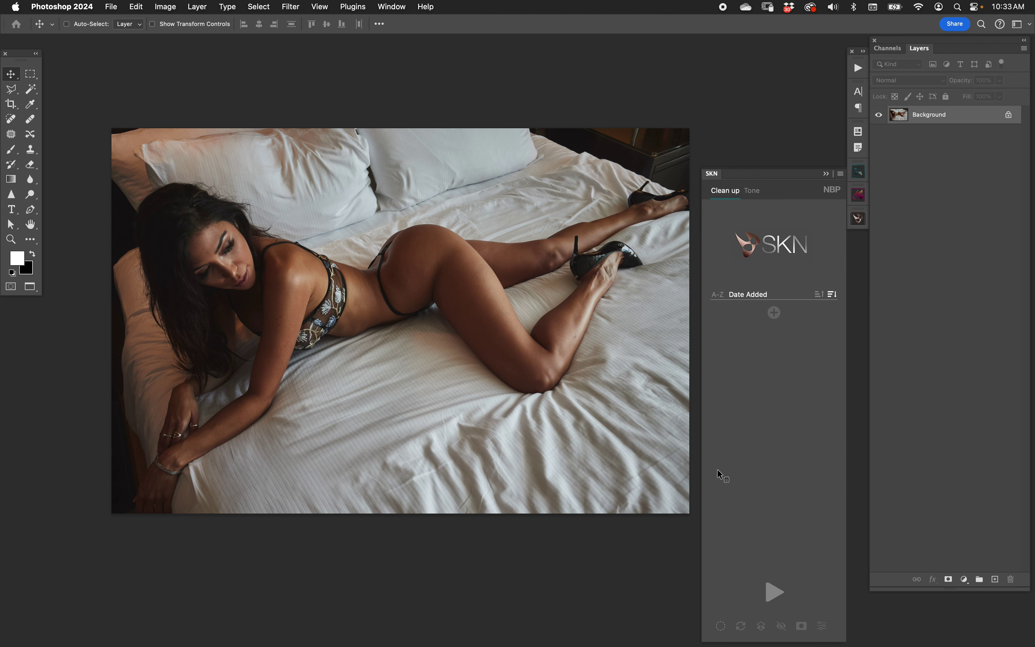
Set skin-selection Fuzziness to very loose and rerun the clean-up.
{"action": "left_click", "coordinate": [721, 625]}
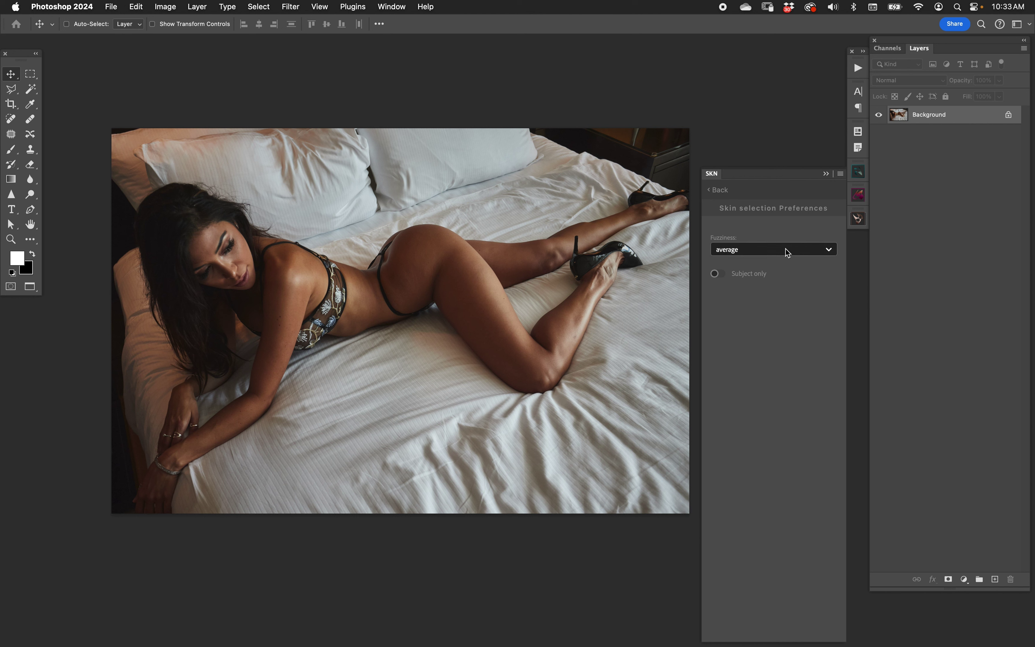
{"action": "left_click", "coordinate": [756, 249]}
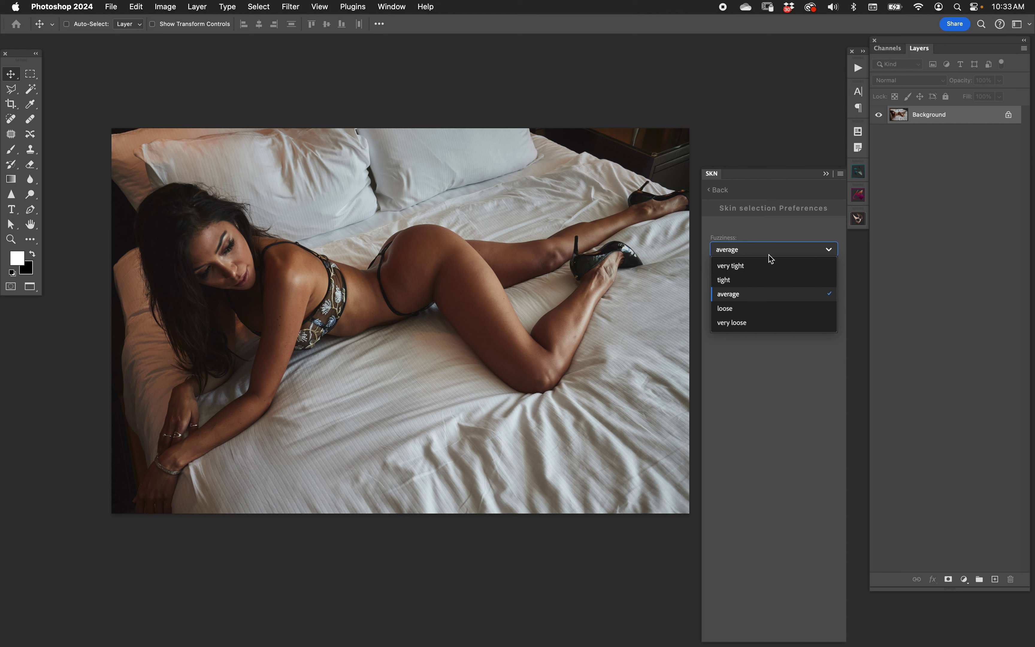
{"action": "left_click", "coordinate": [734, 324]}
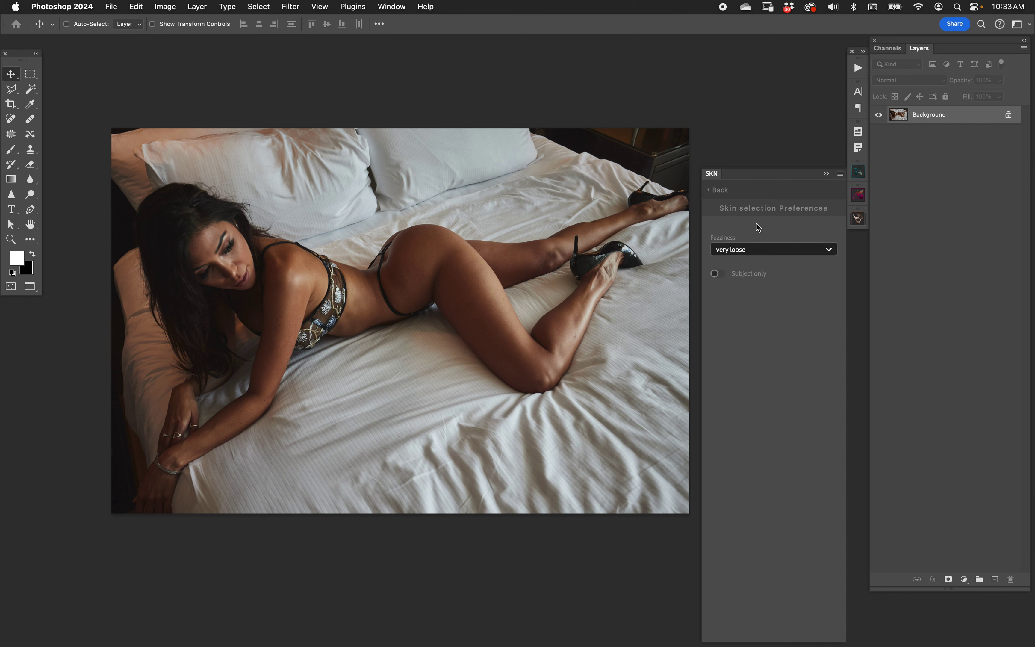
{"action": "left_click", "coordinate": [719, 190]}
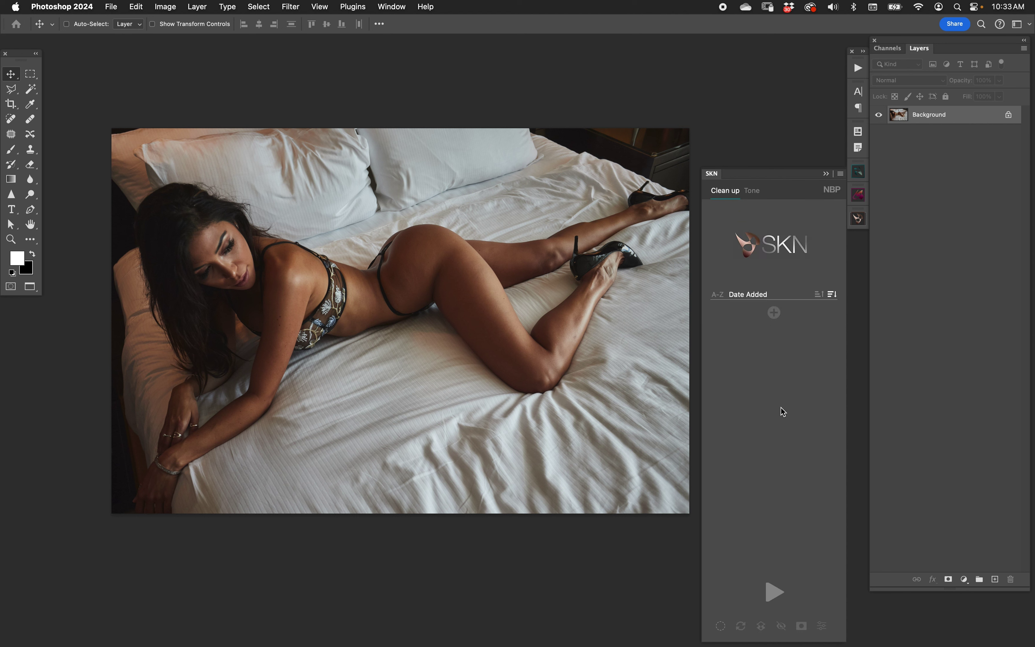
{"action": "left_click", "coordinate": [774, 591]}
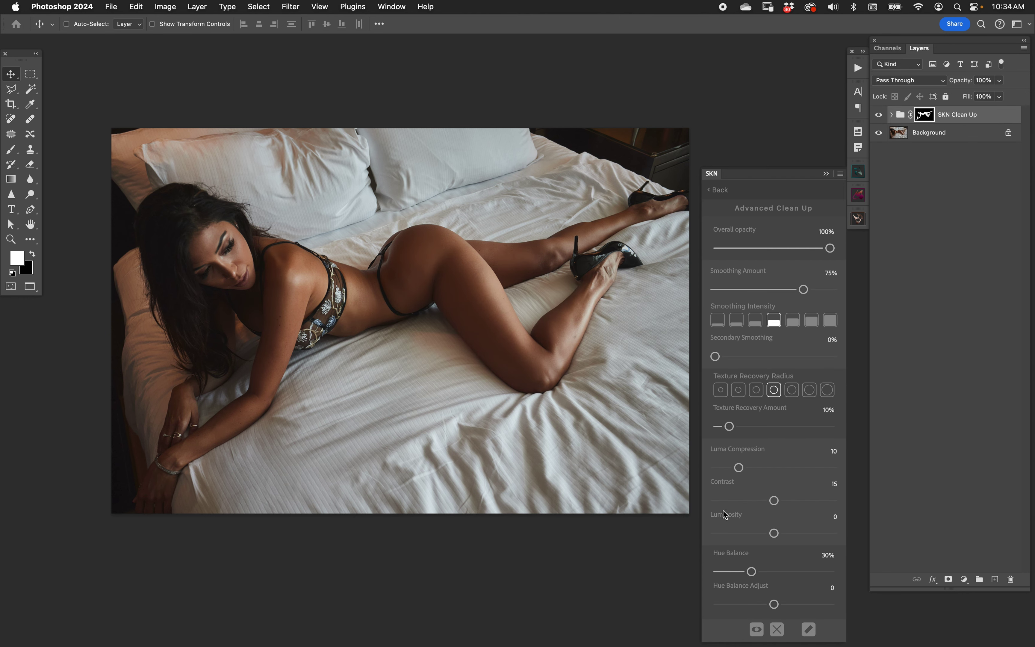
Preview the second clean-up mask, undo the group, and reopen the skin-selection preferences.
{"action": "left_click", "coordinate": [754, 627]}
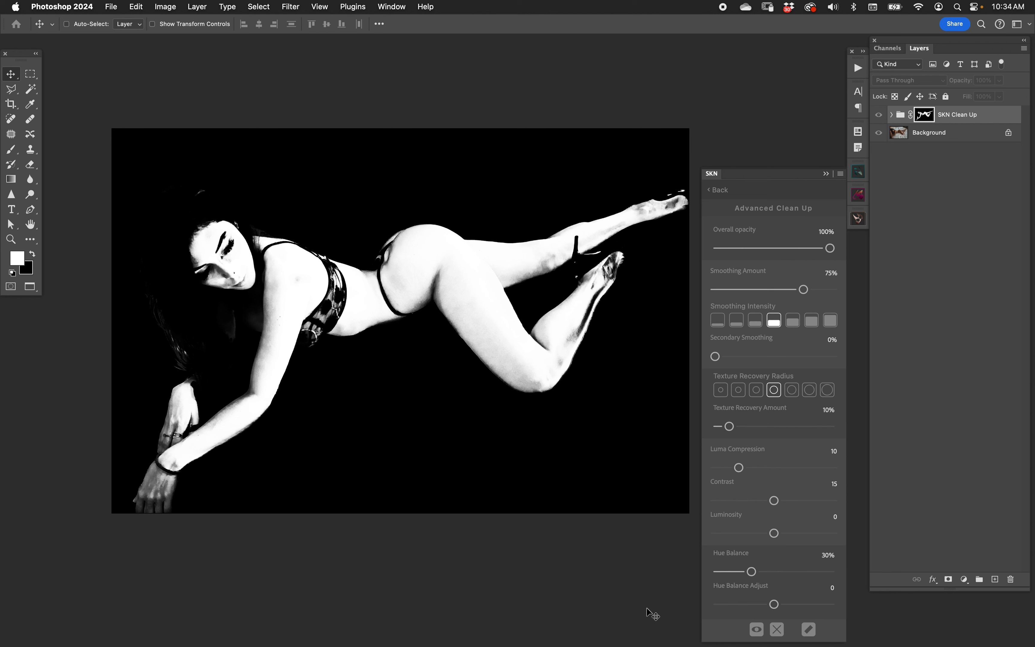
{"action": "key", "text": "super+z"}
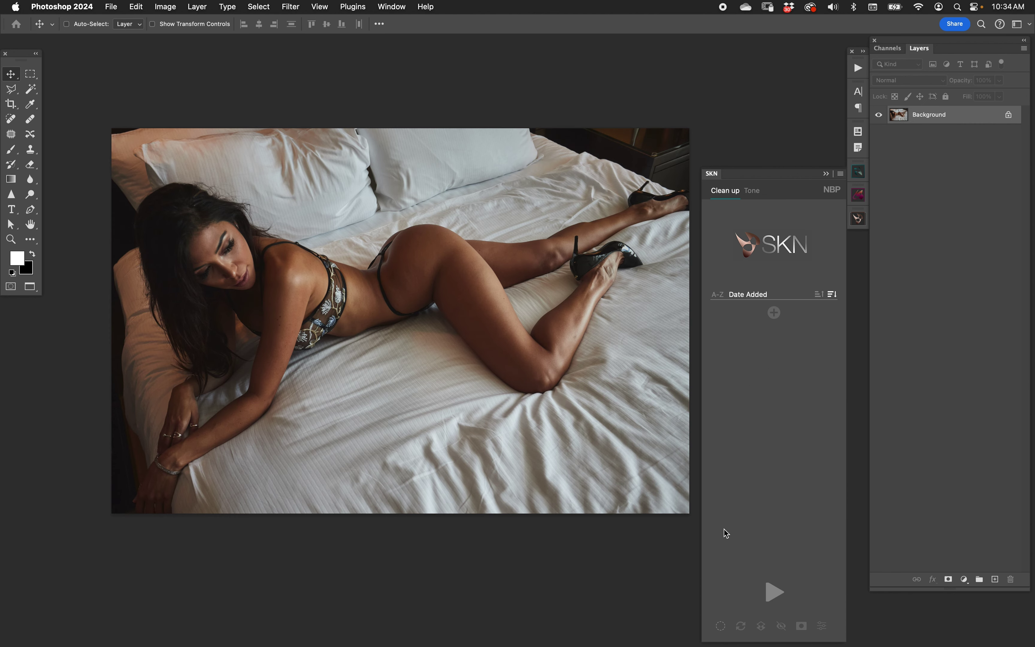
{"action": "left_click", "coordinate": [720, 625]}
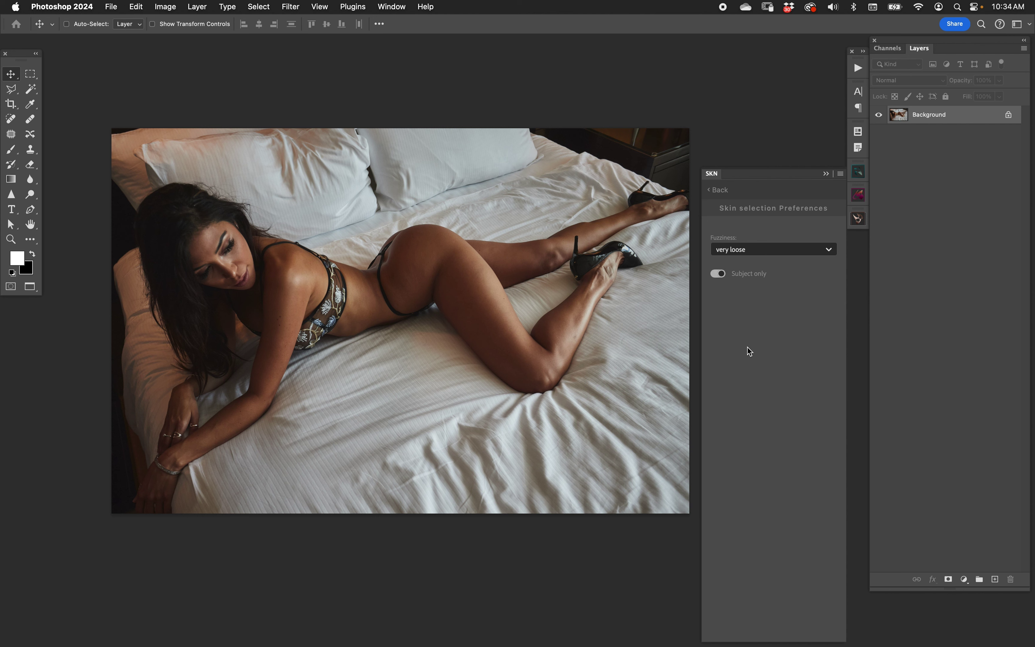
Run the SKN clean-up again with skin selection limited to the subject.
{"action": "left_click", "coordinate": [719, 190]}
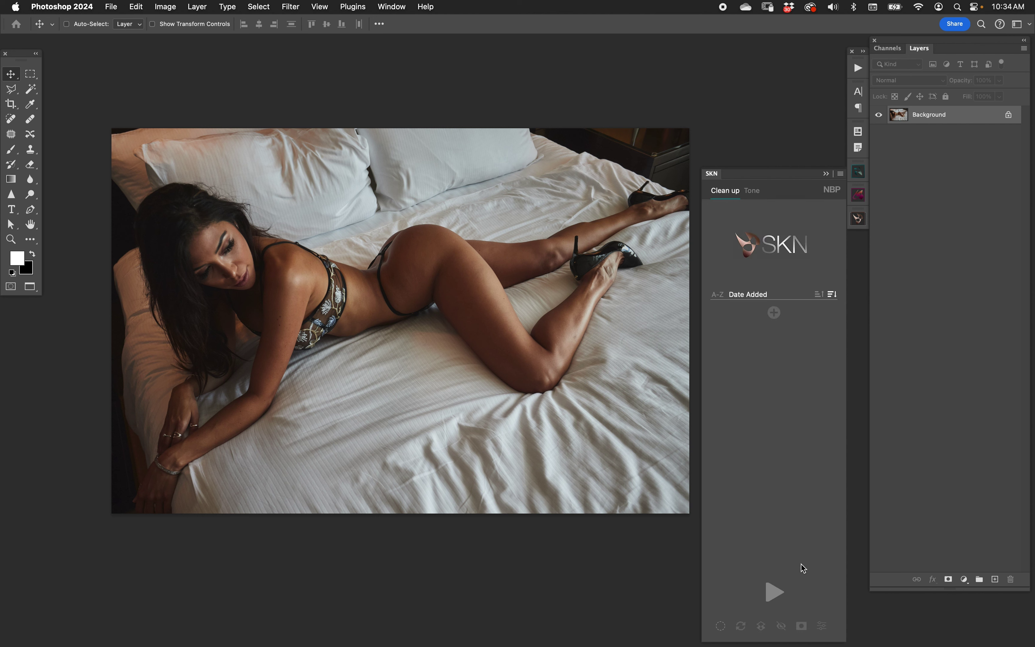
{"action": "left_click", "coordinate": [775, 591]}
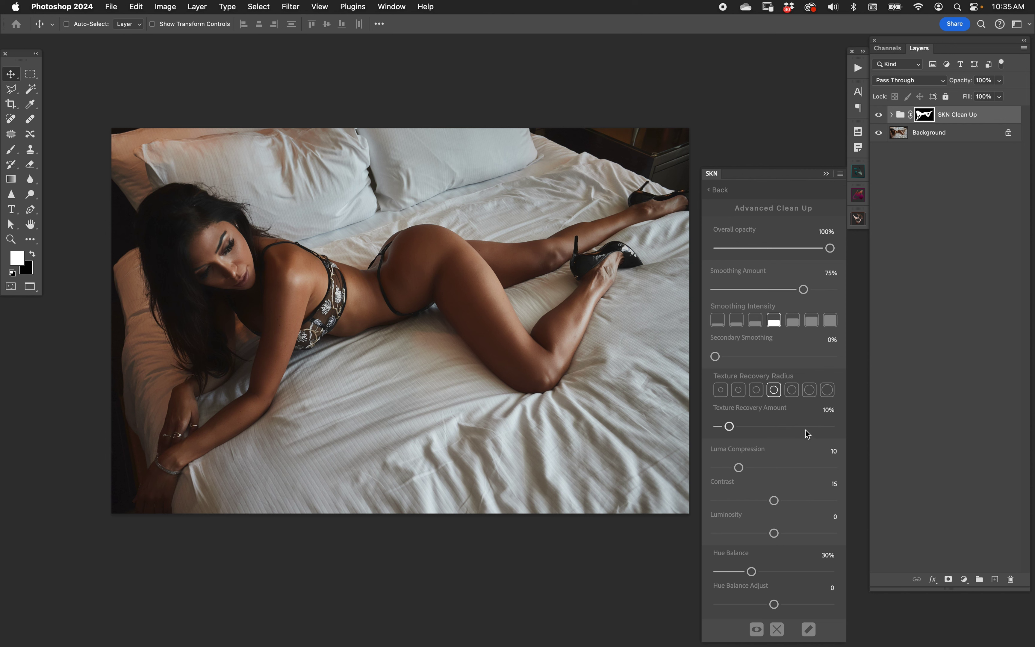
{"action": "left_click", "coordinate": [755, 628]}
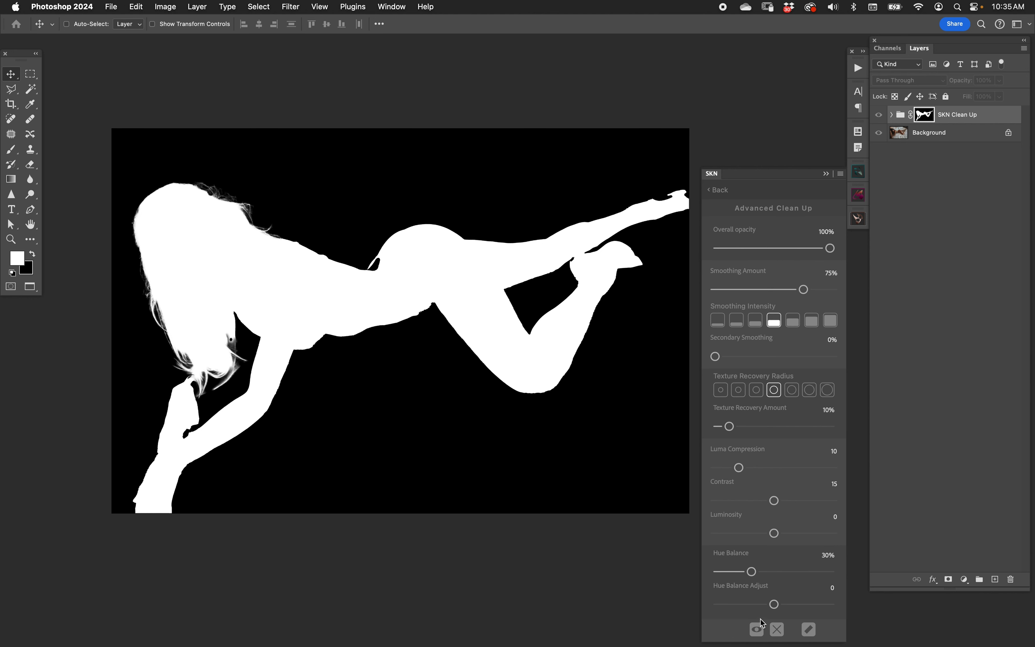
{"action": "left_click", "coordinate": [755, 627]}
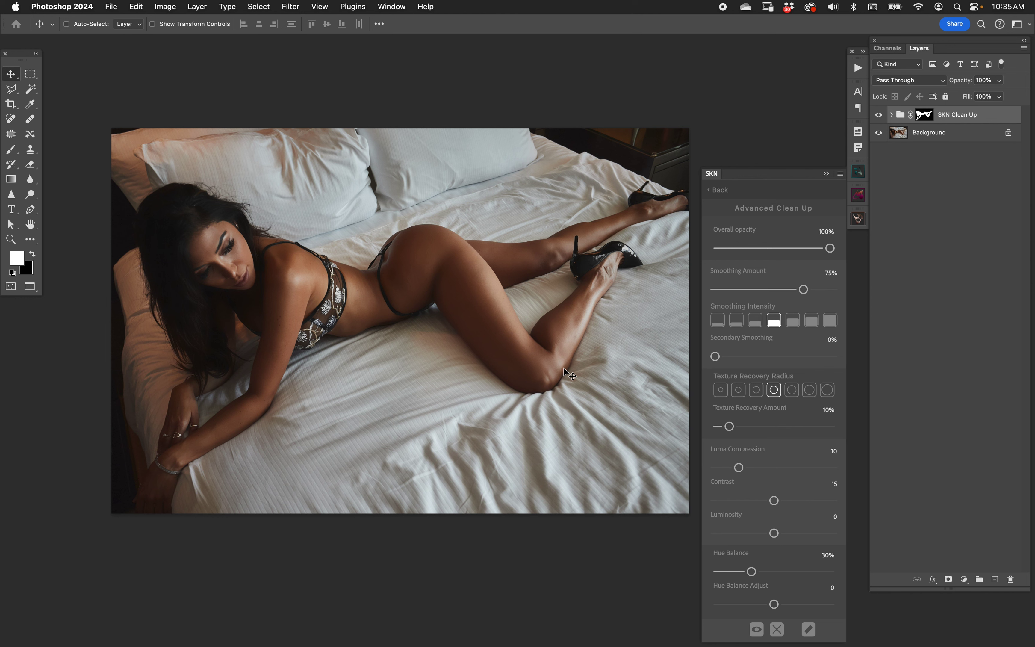
Zoom in on the woman's face and bikini top.
{"action": "key", "text": "z"}
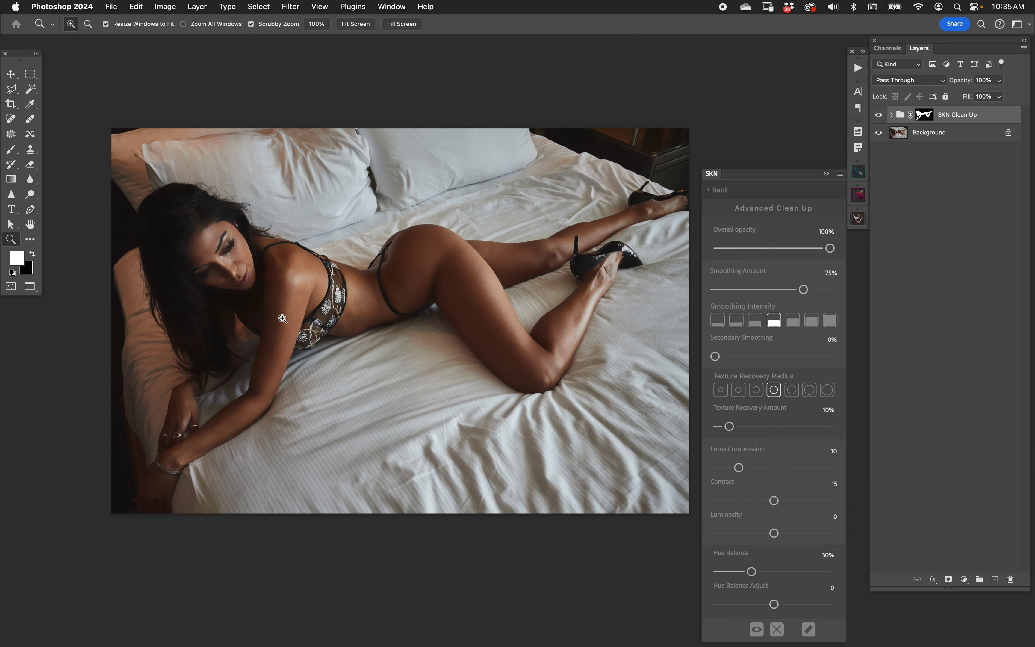
{"action": "left_click", "coordinate": [314, 309]}
{"action": "left_click", "coordinate": [351, 302]}
{"action": "left_click_drag", "start_coordinate": [348, 301], "coordinate": [486, 340]}
Paint black on the SKN Clean Up mask over the bikini lace, using brush sizes 80, 250 and 200.
{"action": "key", "text": "b"}
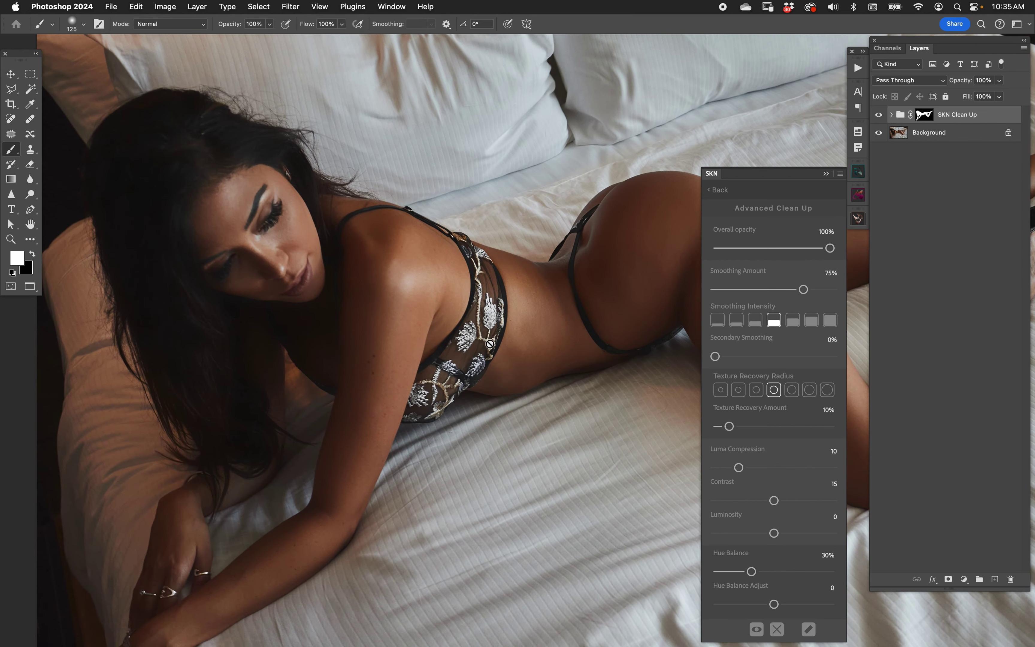
{"action": "left_click", "coordinate": [924, 115]}
{"action": "key", "text": "x"}
{"action": "key", "text": "bracketleft"}
{"action": "key", "text": "bracketleft"}
{"action": "key", "text": "bracketleft"}
{"action": "mouse_move", "coordinate": [479, 240]}
{"action": "left_mouse_down"}
{"action": "mouse_move", "coordinate": [480, 331]}
{"action": "mouse_move", "coordinate": [460, 370]}
{"action": "mouse_move", "coordinate": [430, 395]}
{"action": "mouse_move", "coordinate": [439, 373]}
{"action": "mouse_move", "coordinate": [424, 400]}
{"action": "mouse_move", "coordinate": [434, 402]}
{"action": "mouse_move", "coordinate": [493, 334]}
{"action": "mouse_move", "coordinate": [485, 274]}
{"action": "left_mouse_up"}
{"action": "key", "text": "bracketright"}
{"action": "key", "text": "bracketright"}
{"action": "key", "text": "bracketright"}
{"action": "key", "text": "bracketright"}
{"action": "key", "text": "bracketright"}
{"action": "key", "text": "bracketright"}
{"action": "key", "text": "bracketright"}
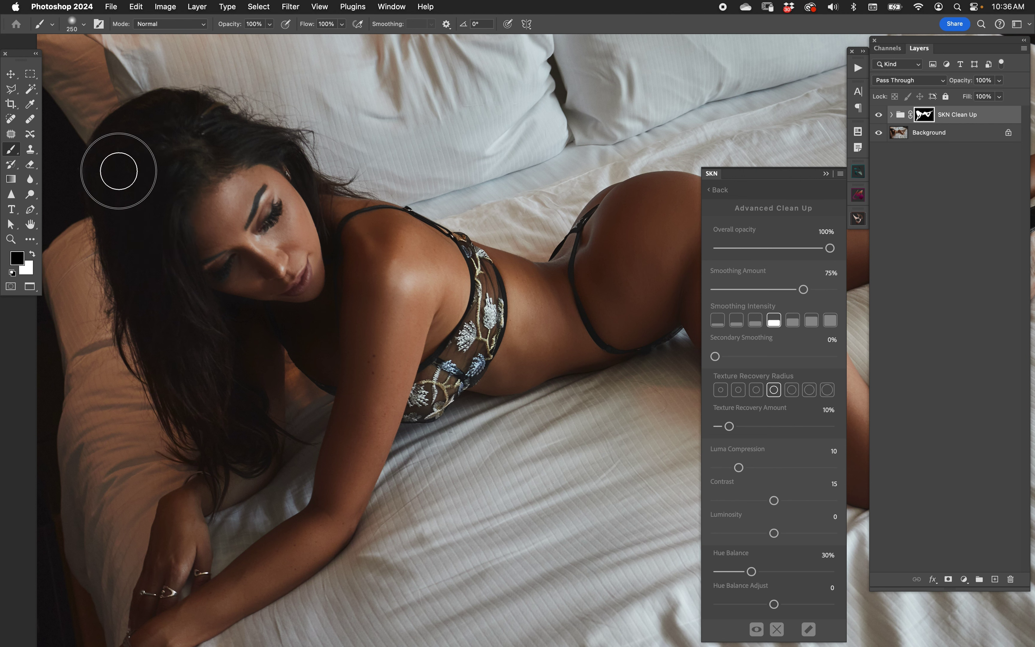
{"action": "key", "text": "bracketleft"}
{"action": "key", "text": "bracketleft"}
{"action": "key", "text": "bracketleft"}
{"action": "key", "text": "bracketleft"}
{"action": "key", "text": "bracketleft"}
{"action": "key", "text": "bracketleft"}
{"action": "key", "text": "bracketleft"}
{"action": "key", "text": "bracketleft"}
{"action": "key", "text": "bracketleft"}
{"action": "key", "text": "bracketleft"}
{"action": "key", "text": "bracketleft"}
{"action": "key", "text": "bracketleft"}
{"action": "key", "text": "bracketleft"}
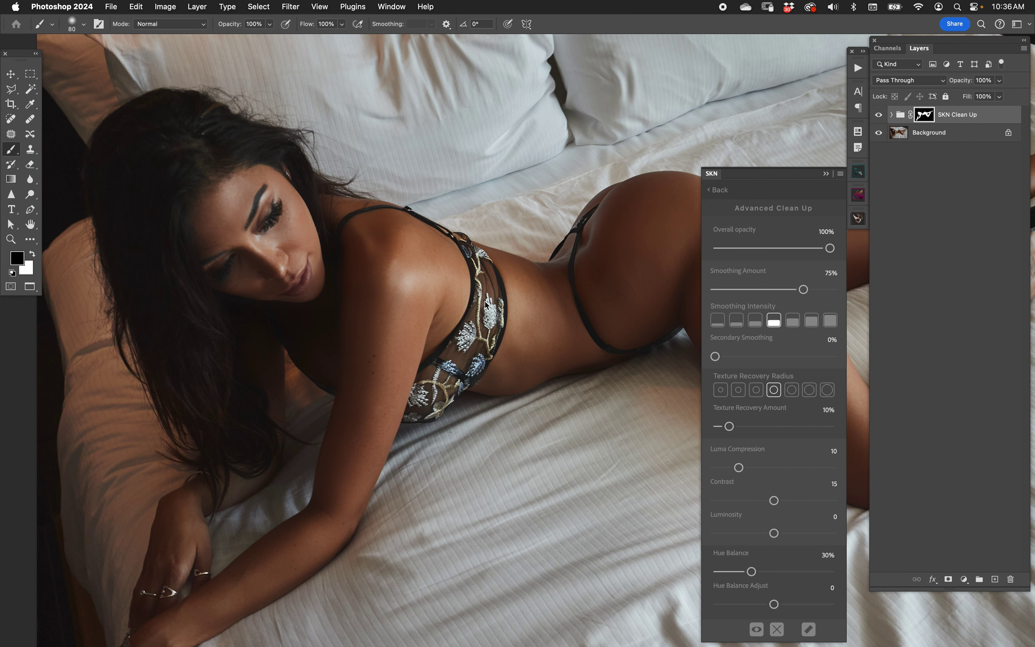
Fit the photo in view, check the mask, and paint out the leftover sliver with a 70 brush.
{"action": "key", "text": "super+0"}
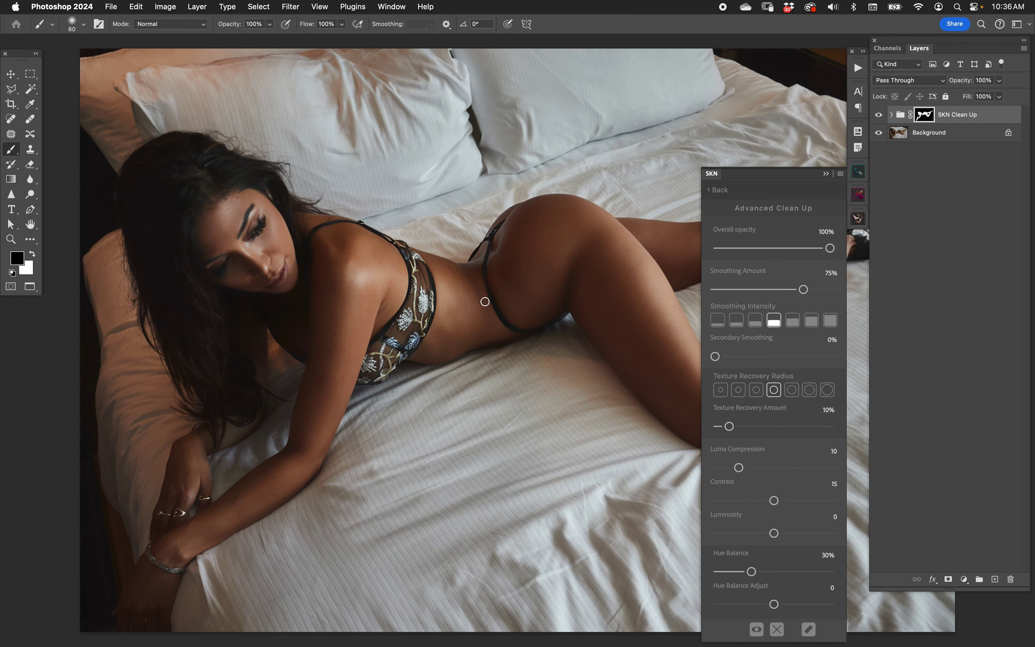
{"action": "left_click", "coordinate": [756, 628]}
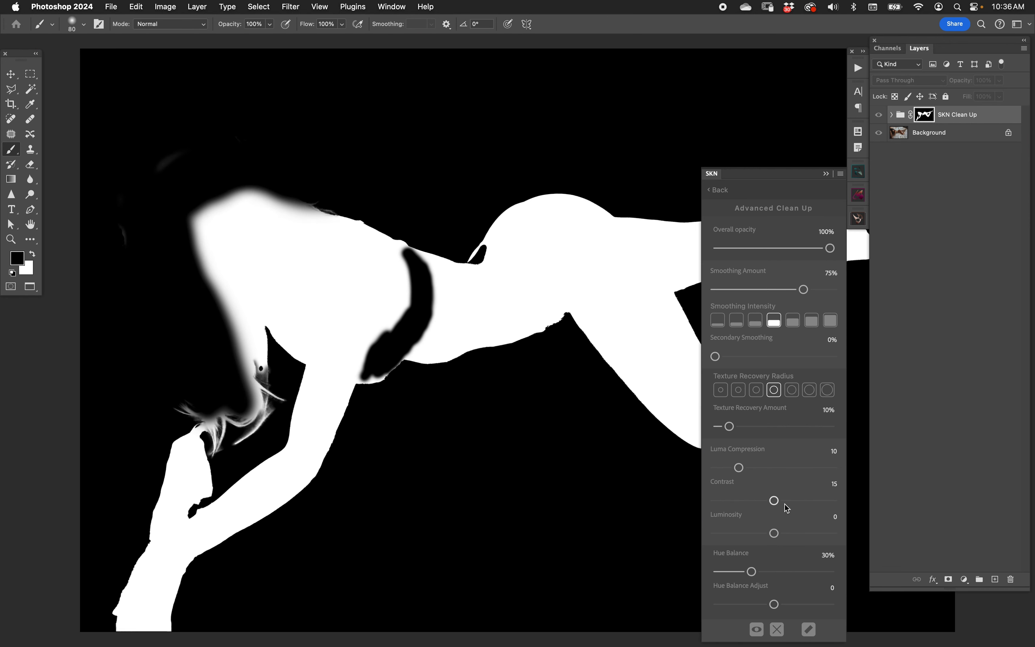
{"action": "key", "text": "bracketleft"}
{"action": "key", "text": "bracketleft"}
{"action": "key", "text": "bracketleft"}
{"action": "mouse_move", "coordinate": [370, 378]}
{"action": "left_mouse_down"}
{"action": "mouse_move", "coordinate": [379, 360]}
{"action": "mouse_move", "coordinate": [373, 388]}
{"action": "mouse_move", "coordinate": [399, 359]}
{"action": "left_mouse_up"}
{"action": "left_click", "coordinate": [756, 628]}
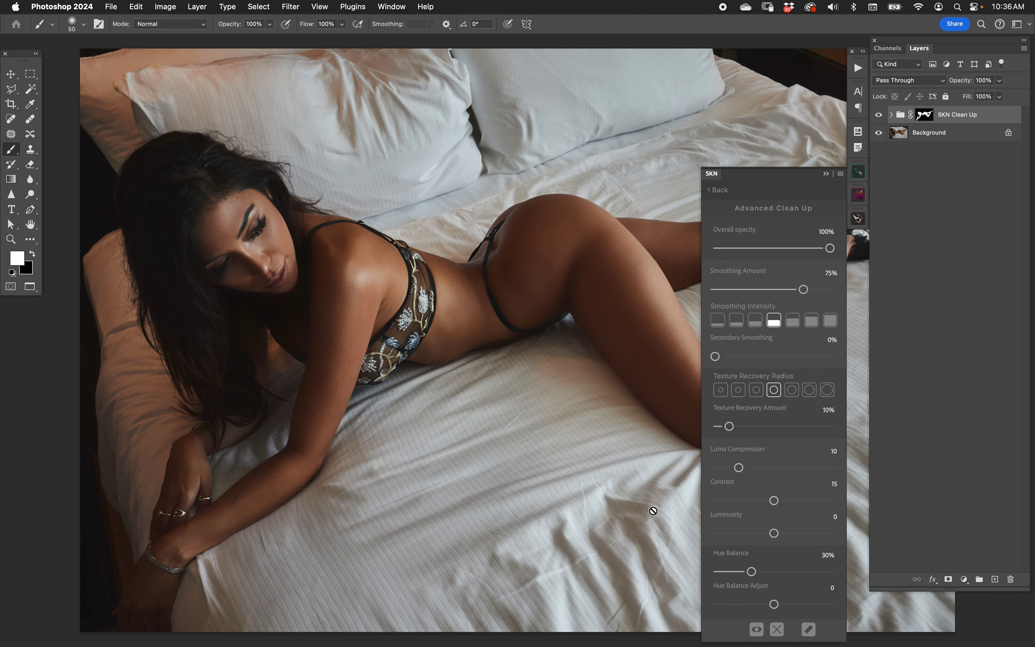
{"action": "left_click", "coordinate": [712, 173]}
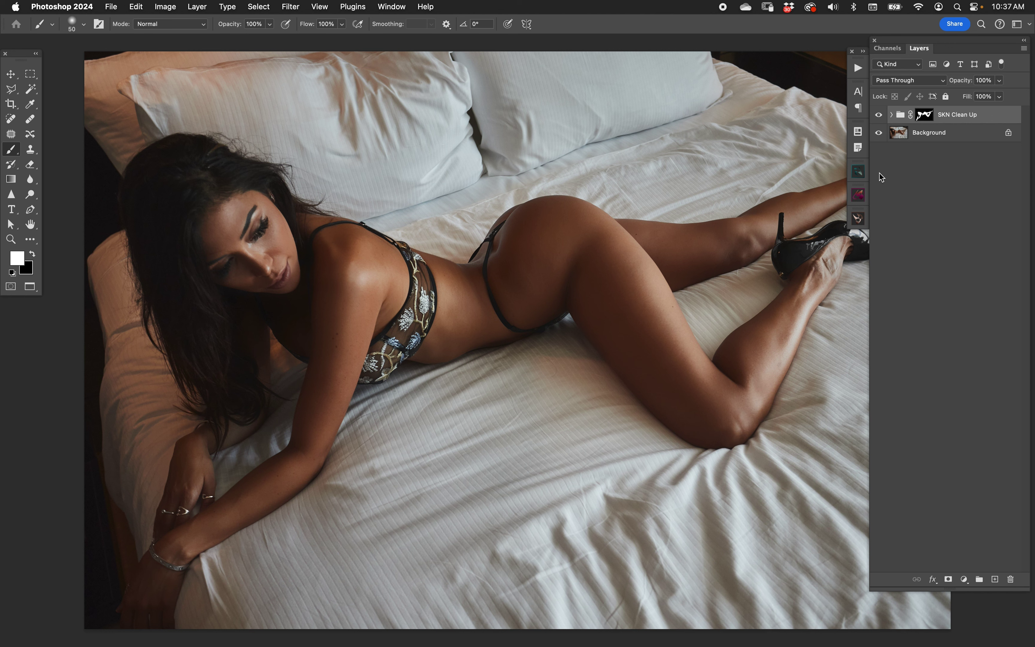
Reopen the SKN panel and undo, removing the SKN Clean Up group.
{"action": "left_click", "coordinate": [858, 218]}
{"action": "left_click", "coordinate": [717, 190]}
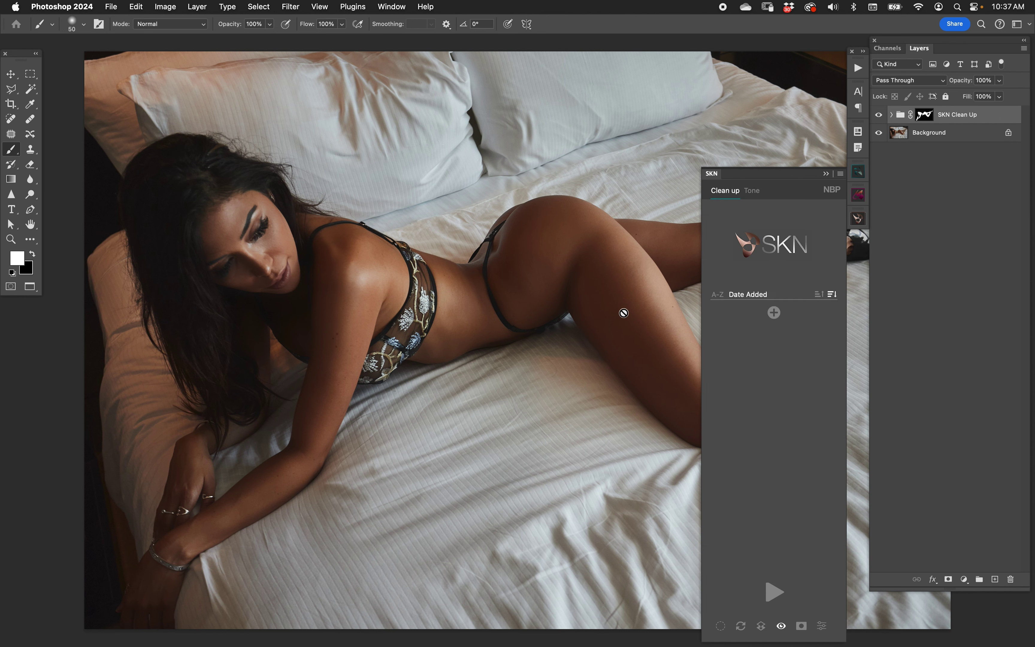
{"action": "left_click", "coordinate": [821, 626]}
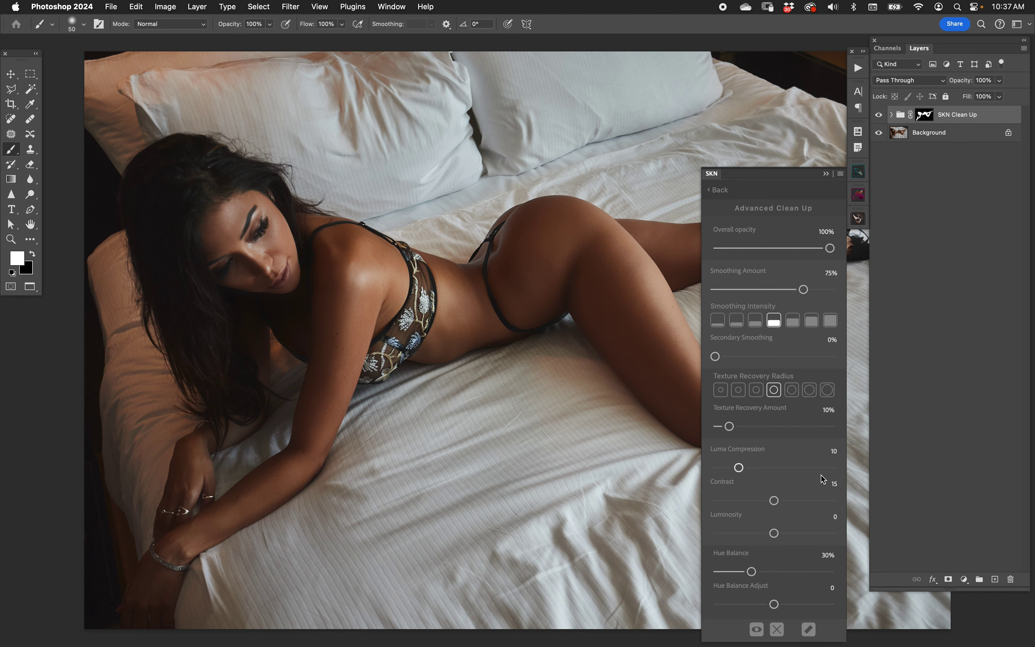
{"action": "key", "text": "Escape"}
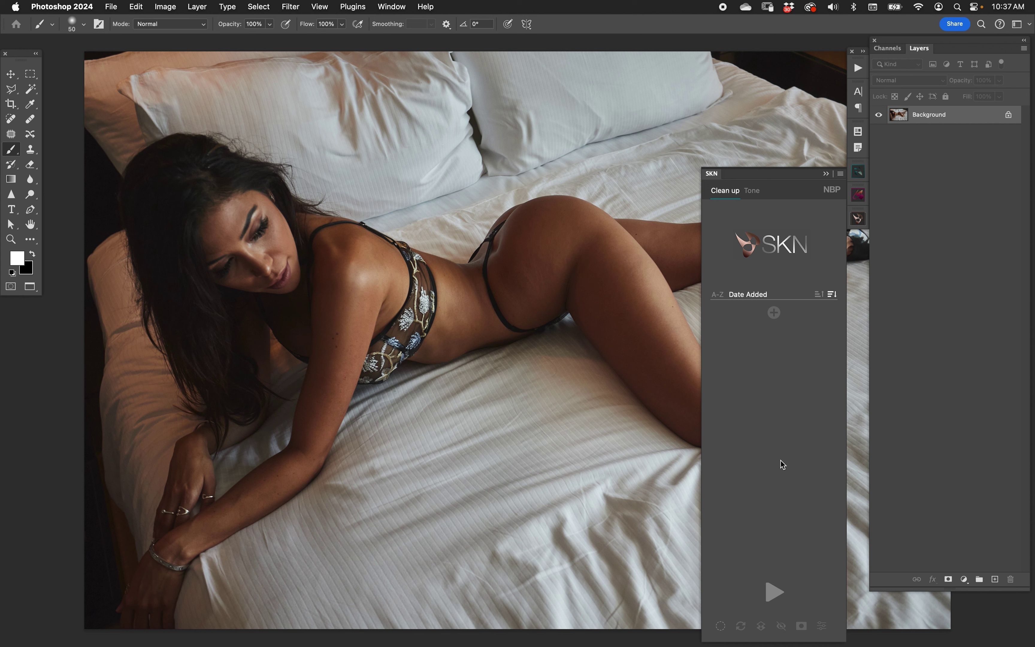
Enable Black Mask in Clean up preferences, build the SKN Clean Up group, and preview its mask.
{"action": "left_click", "coordinate": [773, 591], "text": "ctrl"}
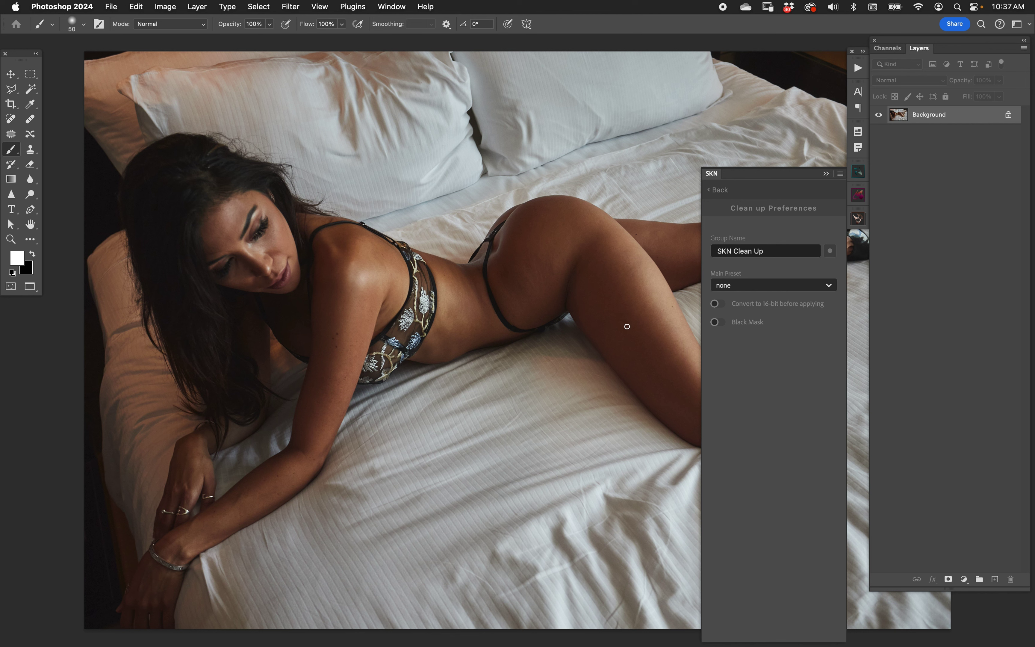
{"action": "left_click", "coordinate": [717, 322]}
{"action": "left_click", "coordinate": [721, 191]}
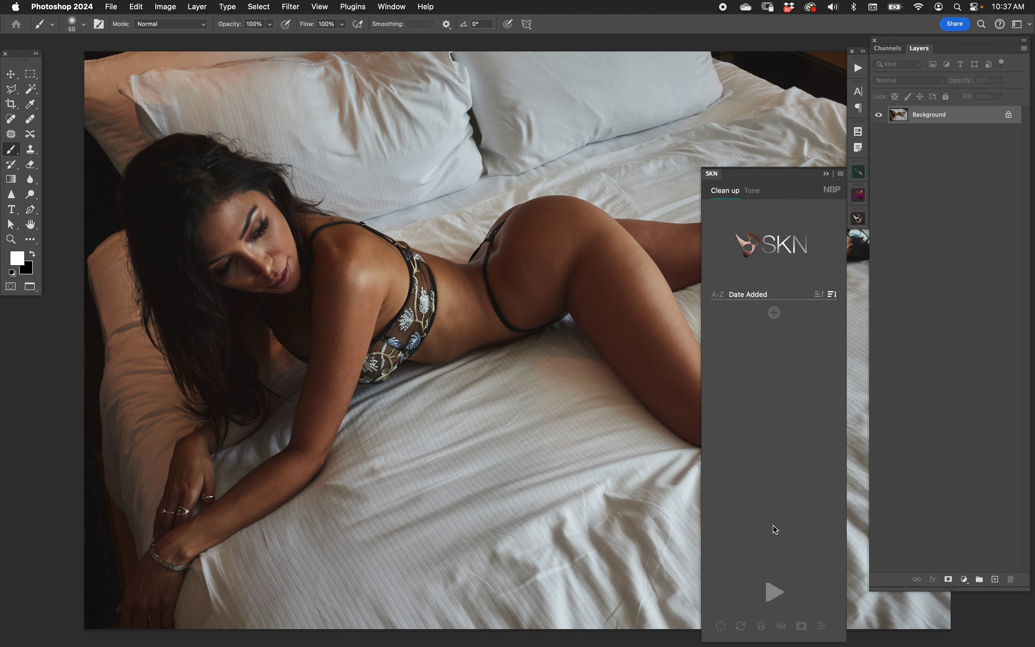
{"action": "left_click", "coordinate": [775, 592]}
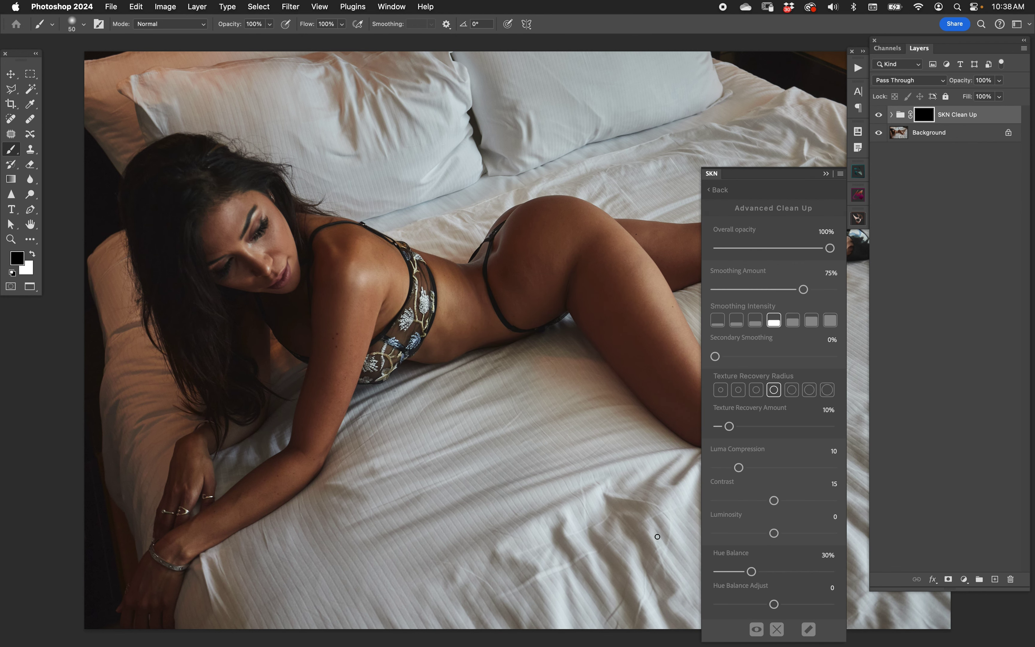
{"action": "left_click", "coordinate": [756, 630]}
Target the group's mask with white as paint colour and a 200 brush, undoing the last stroke.
{"action": "left_click", "coordinate": [756, 631]}
{"action": "left_click", "coordinate": [925, 120]}
{"action": "key", "text": "x"}
{"action": "key", "text": "bracketright"}
{"action": "key", "text": "bracketright"}
{"action": "key", "text": "bracketright"}
{"action": "key", "text": "bracketright"}
{"action": "key", "text": "bracketright"}
{"action": "key", "text": "bracketright"}
{"action": "key", "text": "bracketright"}
{"action": "key", "text": "bracketright"}
{"action": "key", "text": "bracketright"}
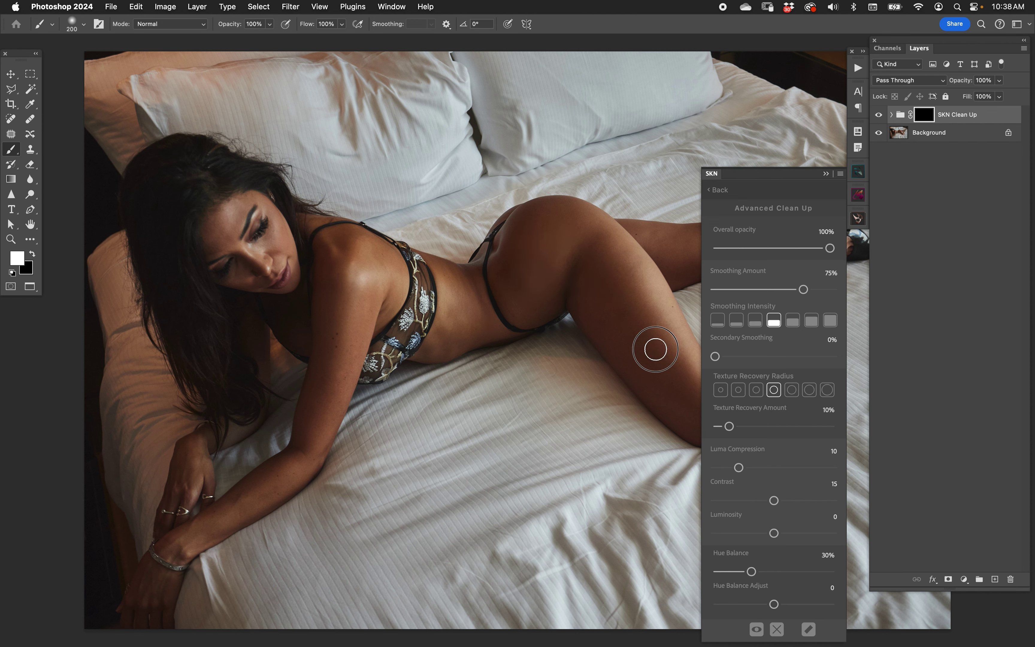
{"action": "key", "text": "super+z"}
{"action": "left_click", "coordinate": [718, 191]}
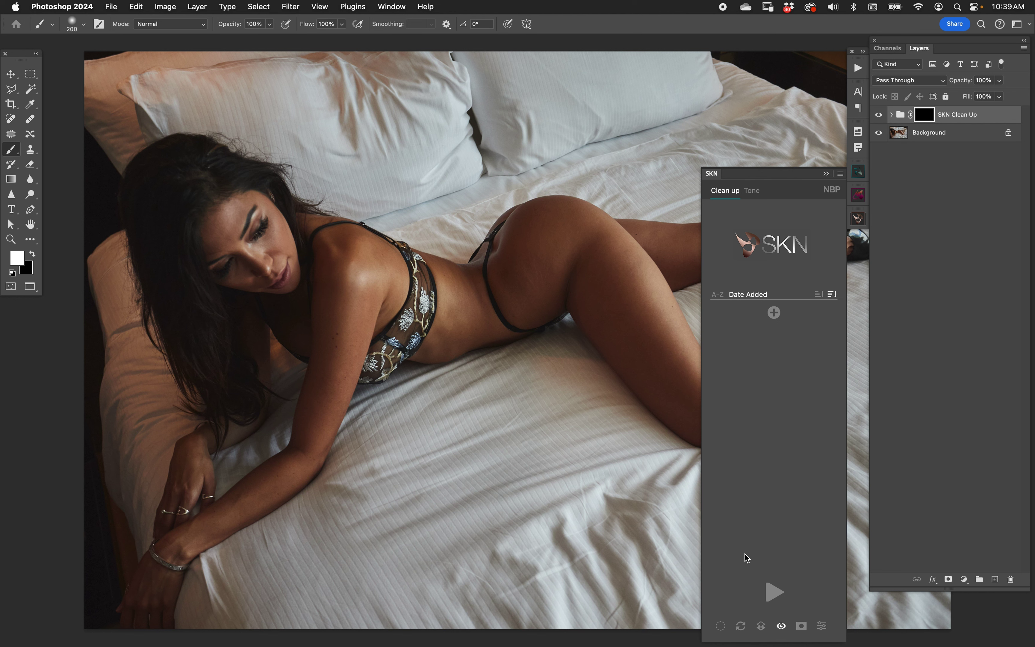
Select the skin and paint white on the mask over the hip and waist with 400 and 250 brushes.
{"action": "left_click", "coordinate": [720, 625]}
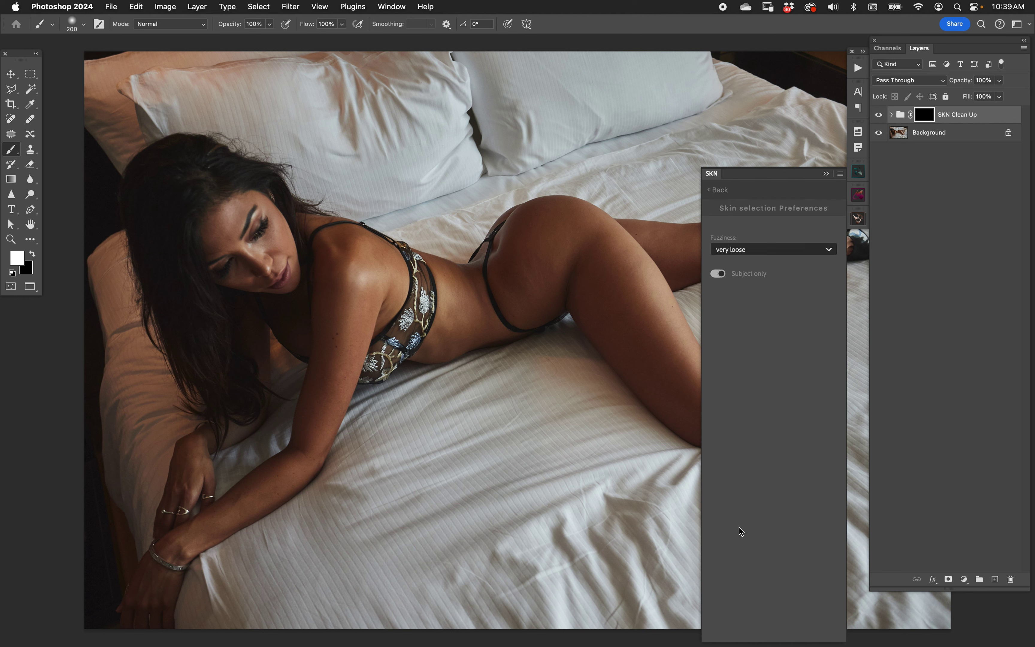
{"action": "left_click", "coordinate": [721, 193]}
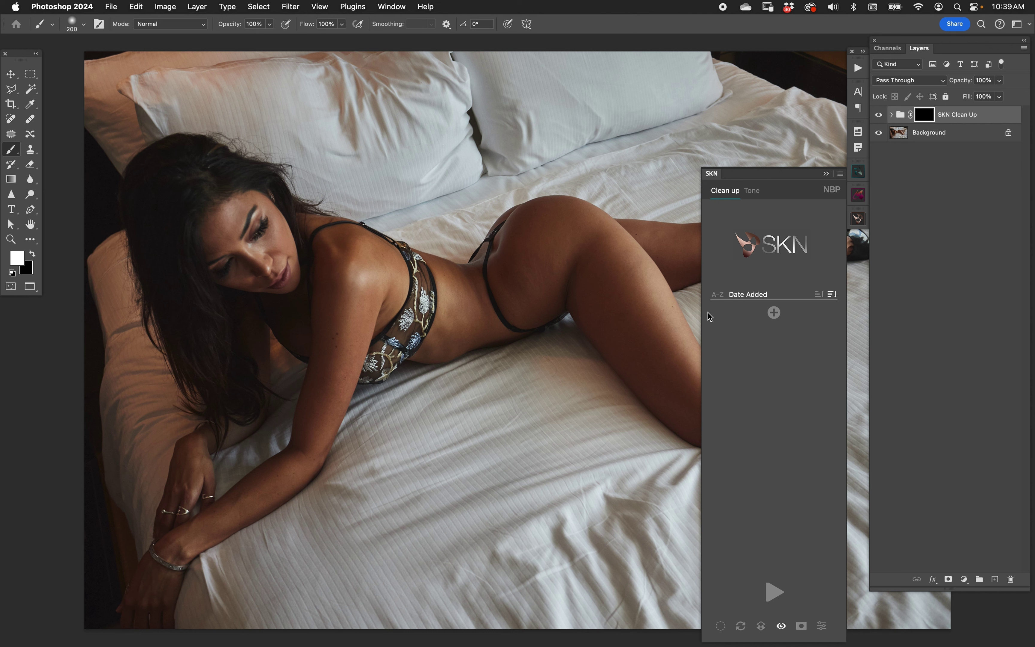
{"action": "left_click", "coordinate": [721, 623]}
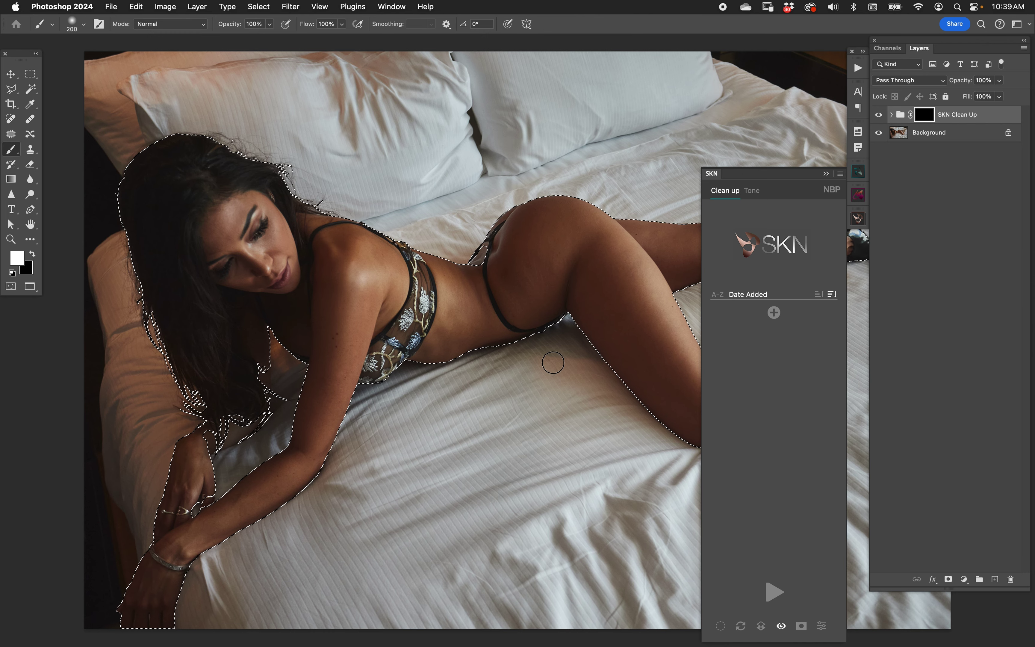
{"action": "key", "text": "bracketright"}
{"action": "key", "text": "bracketright"}
{"action": "key", "text": "bracketright"}
{"action": "mouse_move", "coordinate": [520, 190]}
{"action": "left_mouse_down"}
{"action": "mouse_move", "coordinate": [522, 217]}
{"action": "mouse_move", "coordinate": [568, 264]}
{"action": "mouse_move", "coordinate": [617, 205]}
{"action": "mouse_move", "coordinate": [638, 351]}
{"action": "mouse_move", "coordinate": [668, 257]}
{"action": "mouse_move", "coordinate": [684, 392]}
{"action": "mouse_move", "coordinate": [654, 198]}
{"action": "mouse_move", "coordinate": [688, 260]}
{"action": "left_mouse_up"}
{"action": "key", "text": "bracketleft"}
{"action": "key", "text": "bracketleft"}
{"action": "key", "text": "bracketleft"}
{"action": "mouse_move", "coordinate": [440, 264]}
{"action": "left_mouse_down"}
{"action": "mouse_move", "coordinate": [466, 274]}
{"action": "mouse_move", "coordinate": [454, 266]}
{"action": "left_mouse_up"}
Paint the forearm and face with a 200 brush, then deselect and switch to the Move tool.
{"action": "key", "text": "bracketleft"}
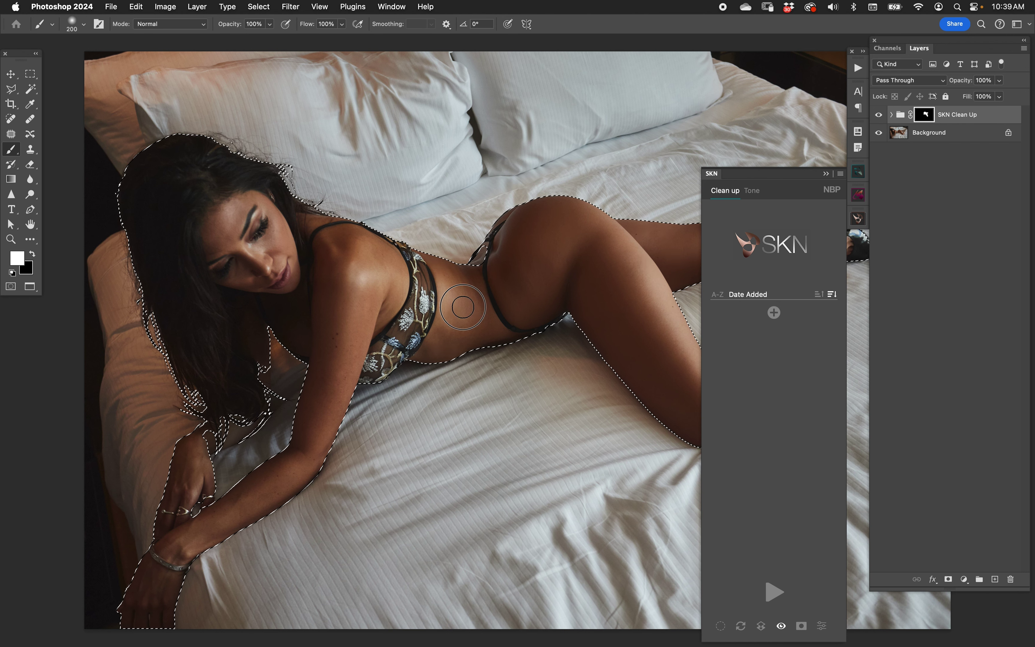
{"action": "left_click_drag", "start_coordinate": [621, 364], "coordinate": [472, 374]}
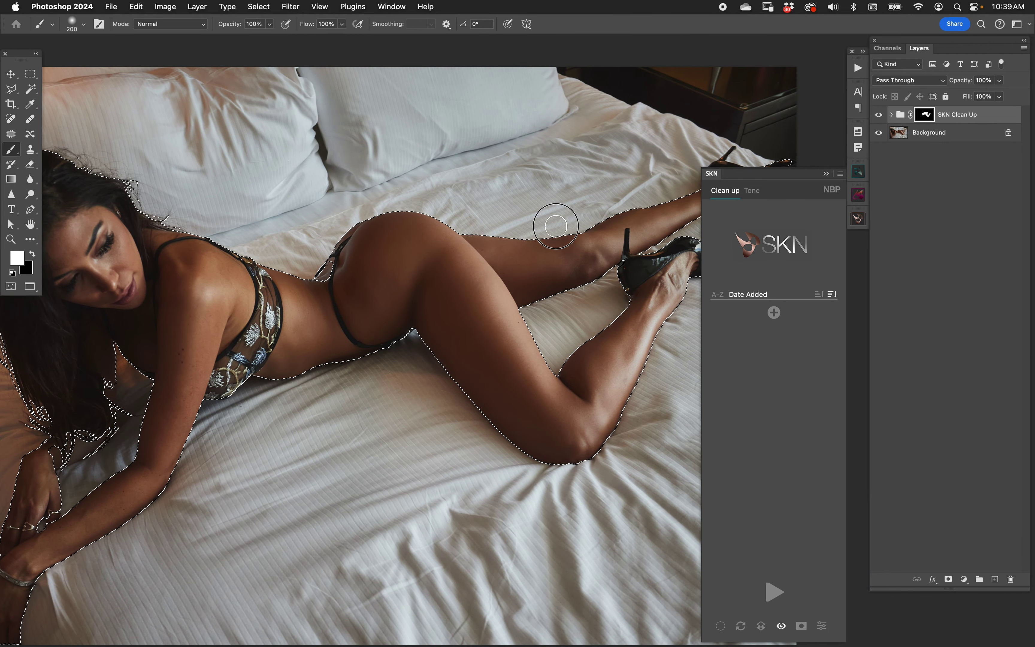
{"action": "scroll", "coordinate": [466, 326], "scroll_direction": "left", "scroll_amount": 5}
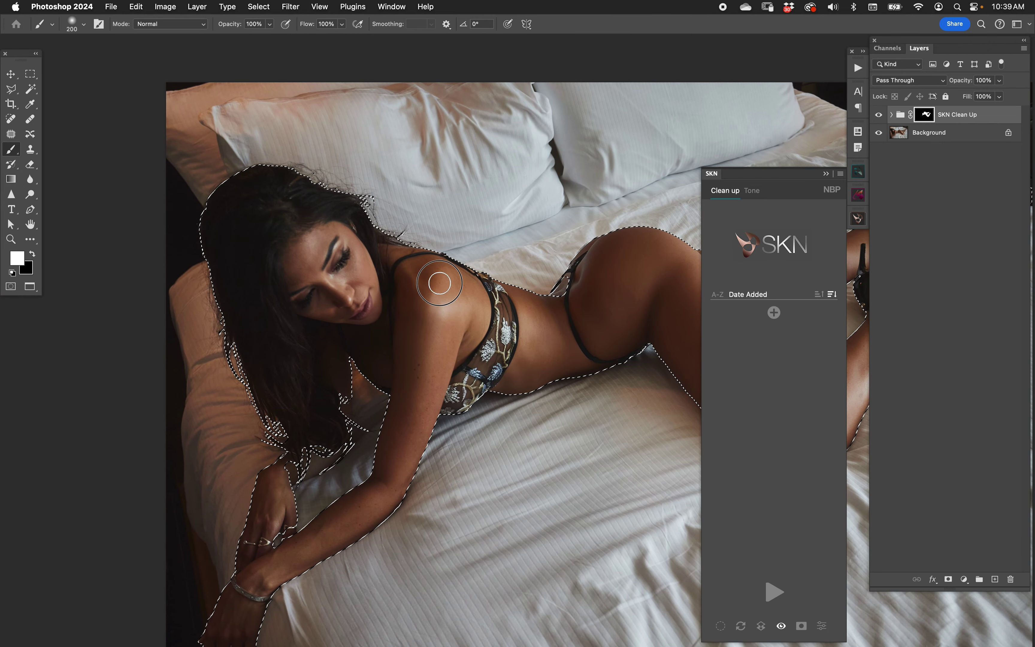
{"action": "mouse_move", "coordinate": [303, 558]}
{"action": "left_mouse_down"}
{"action": "mouse_move", "coordinate": [290, 499]}
{"action": "mouse_move", "coordinate": [265, 490]}
{"action": "mouse_move", "coordinate": [287, 524]}
{"action": "mouse_move", "coordinate": [334, 301]}
{"action": "mouse_move", "coordinate": [356, 254]}
{"action": "mouse_move", "coordinate": [317, 247]}
{"action": "left_mouse_up"}
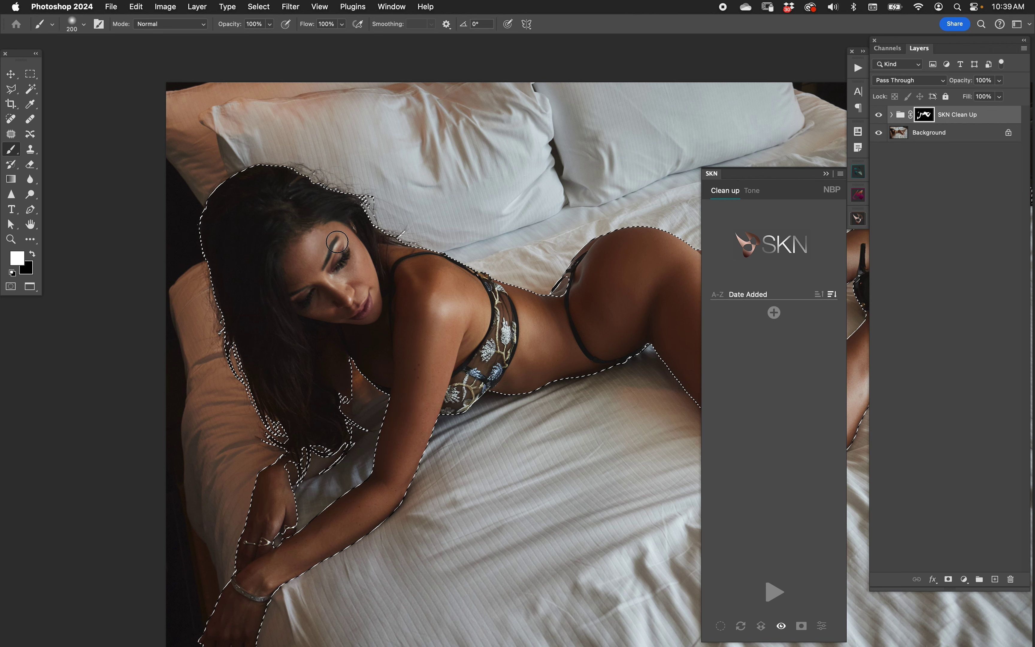
{"action": "key", "text": "bracketleft"}
{"action": "key", "text": "bracketleft"}
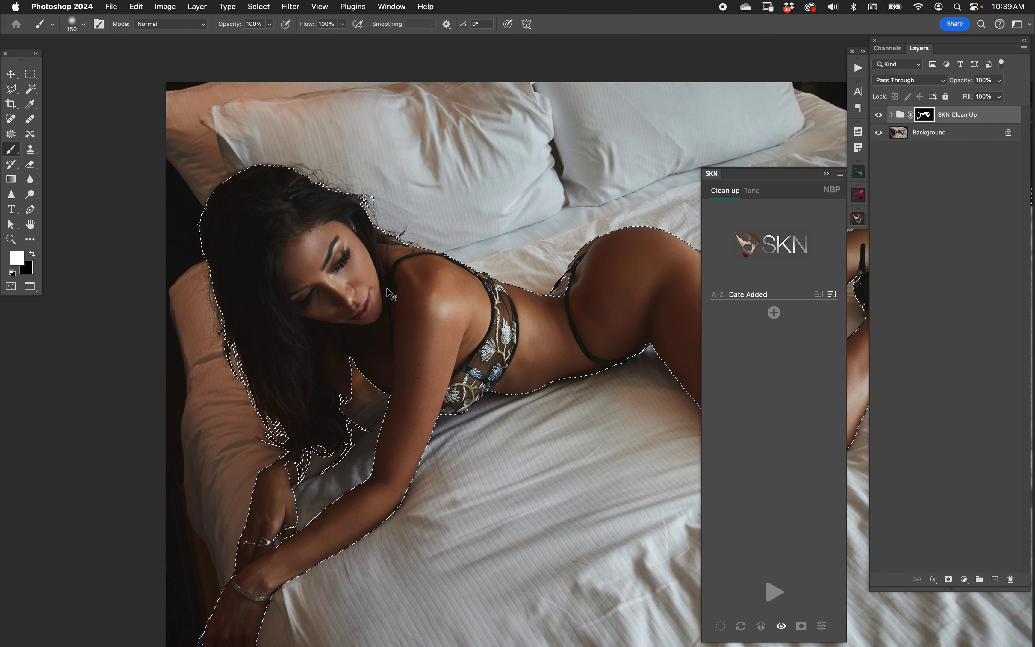
{"action": "key", "text": "super+d"}
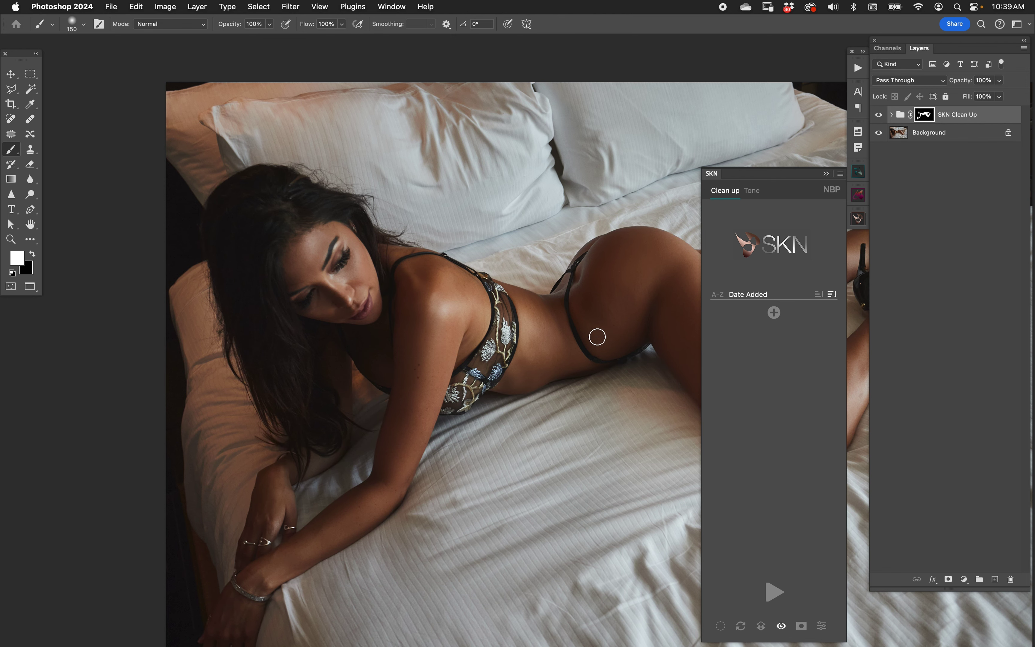
{"action": "scroll", "coordinate": [596, 342], "scroll_direction": "right", "scroll_amount": 5}
{"action": "key", "text": "v"}
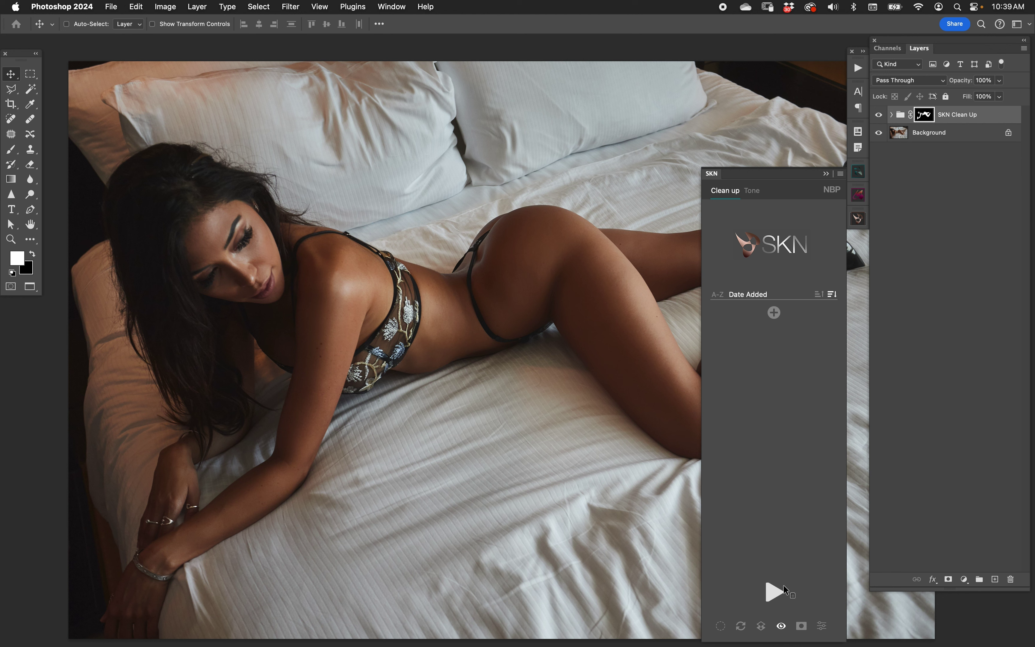
Turn off Subject only and set skin-selection Fuzziness to average.
{"action": "left_click", "coordinate": [773, 591]}
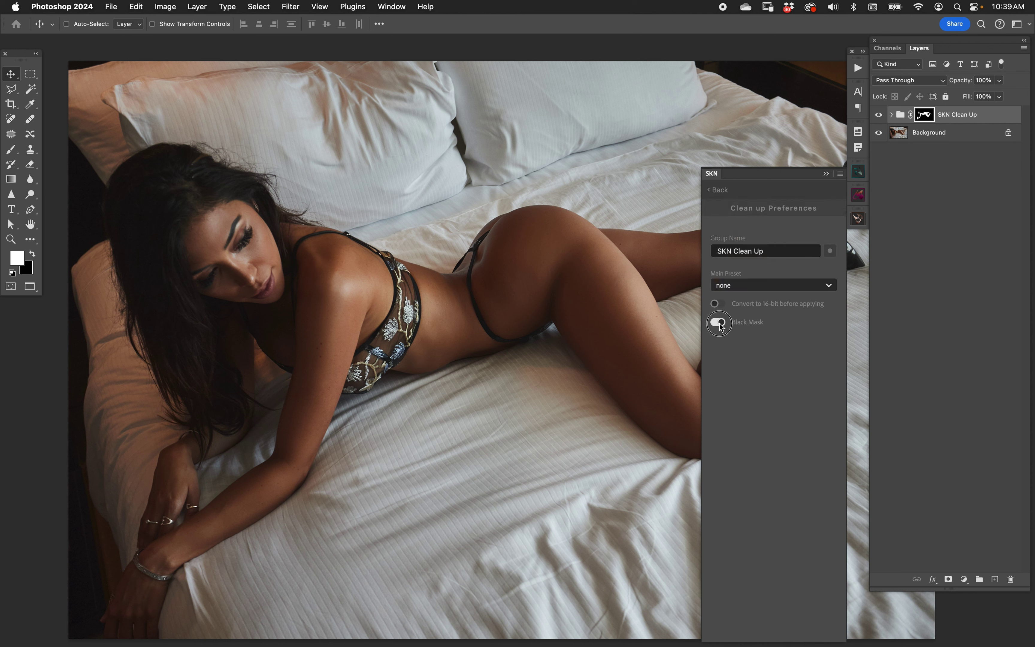
{"action": "left_click", "coordinate": [718, 190]}
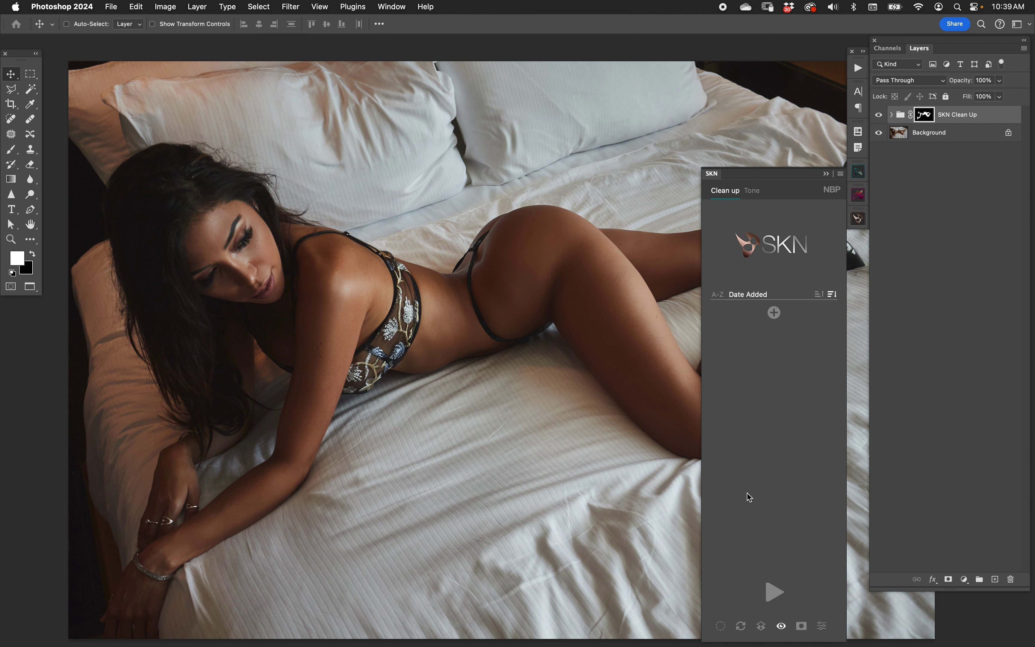
{"action": "left_click", "coordinate": [720, 626]}
{"action": "left_click", "coordinate": [718, 273]}
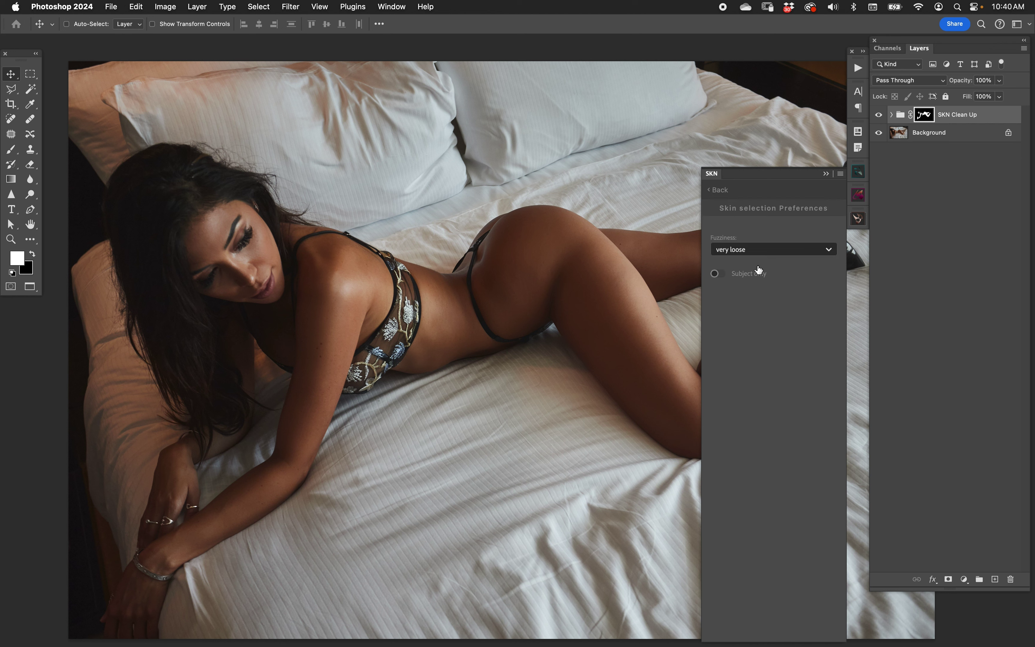
{"action": "left_click", "coordinate": [746, 251]}
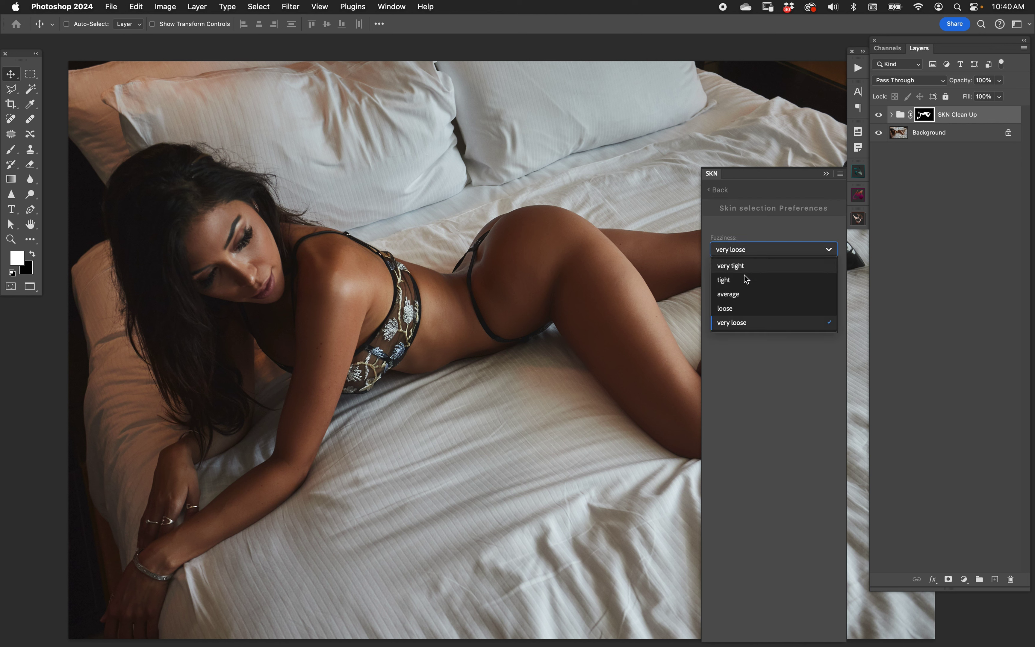
{"action": "left_click", "coordinate": [742, 299]}
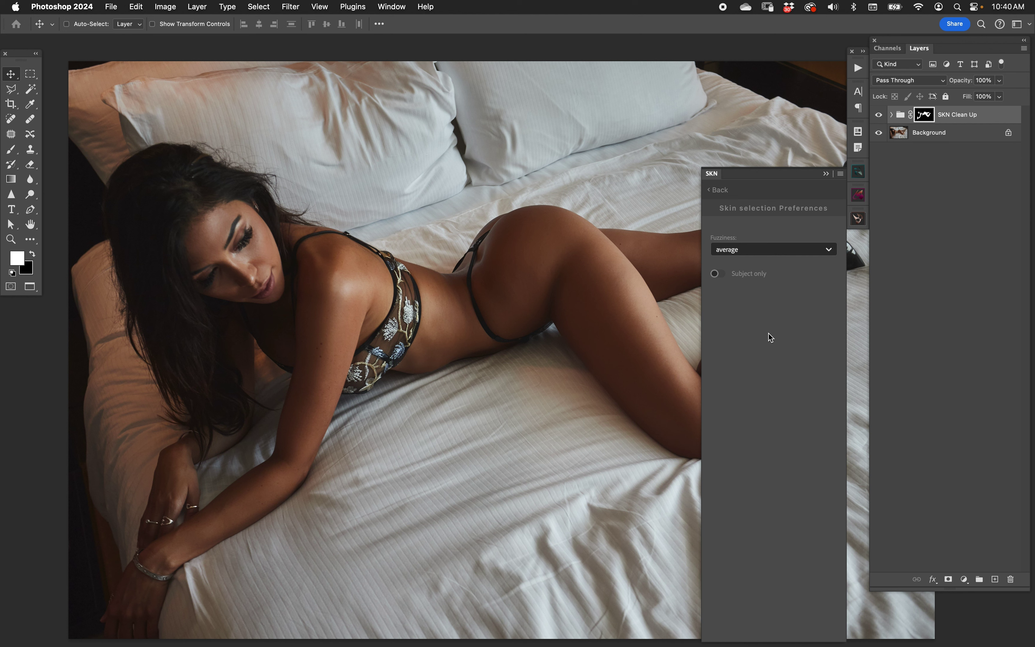
{"action": "left_click", "coordinate": [727, 189]}
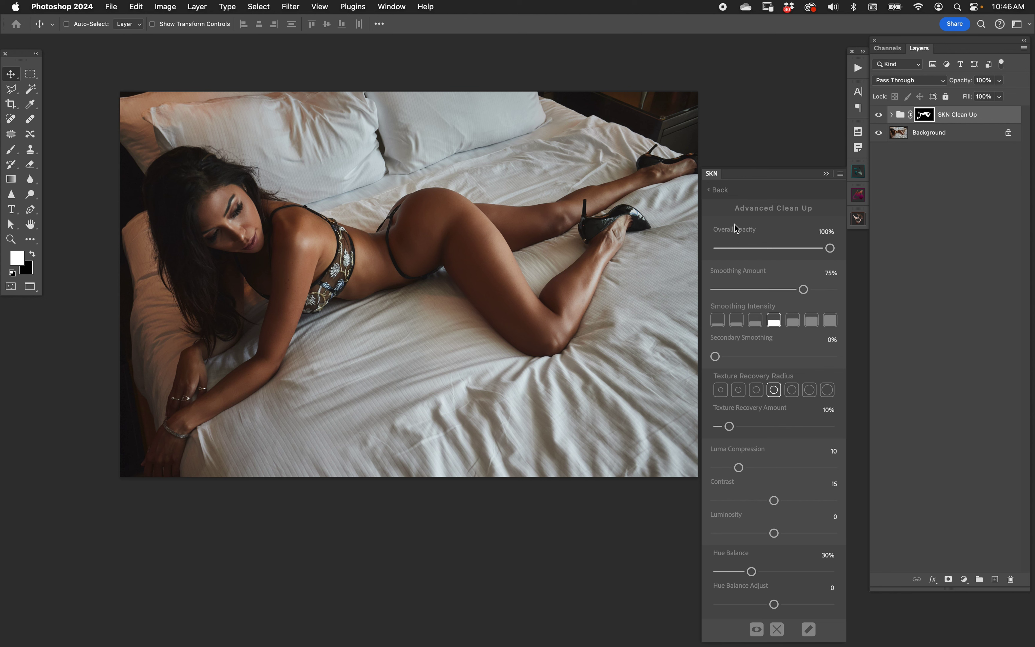
Toggle the red mask overlay on and off twice, then reset the group's mask to fully black.
{"action": "left_click", "coordinate": [776, 629]}
{"action": "left_click", "coordinate": [777, 630]}
{"action": "left_click", "coordinate": [776, 630]}
{"action": "left_click", "coordinate": [776, 629]}
{"action": "left_click", "coordinate": [809, 630]}
{"action": "left_click", "coordinate": [718, 191]}
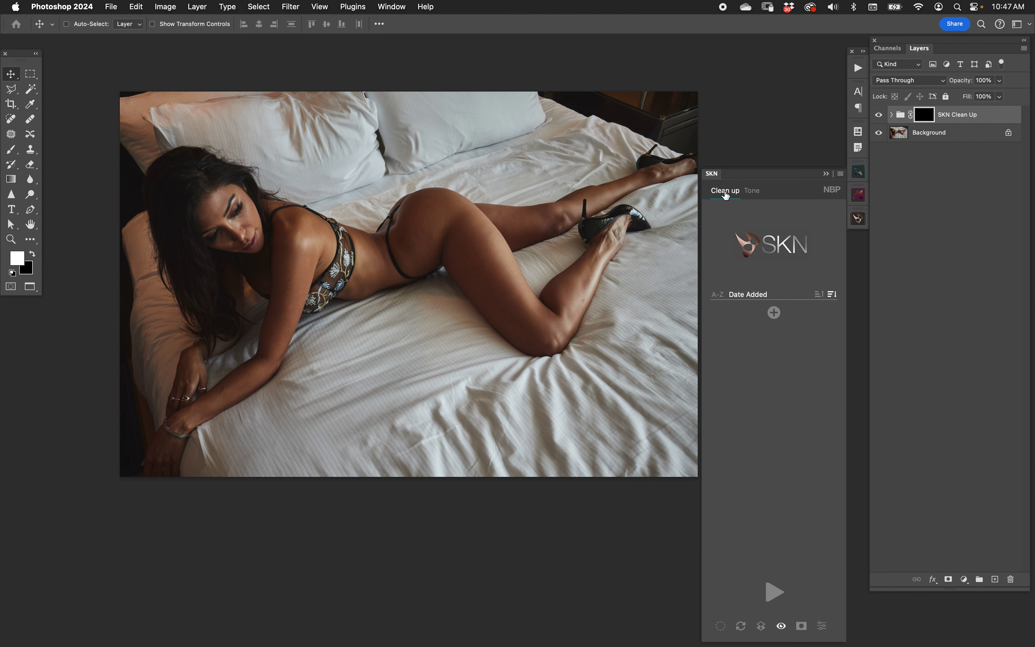
Enable Subject only in the Skin selection preferences and select the subject's skin.
{"action": "left_click", "coordinate": [720, 626]}
{"action": "left_click", "coordinate": [722, 274]}
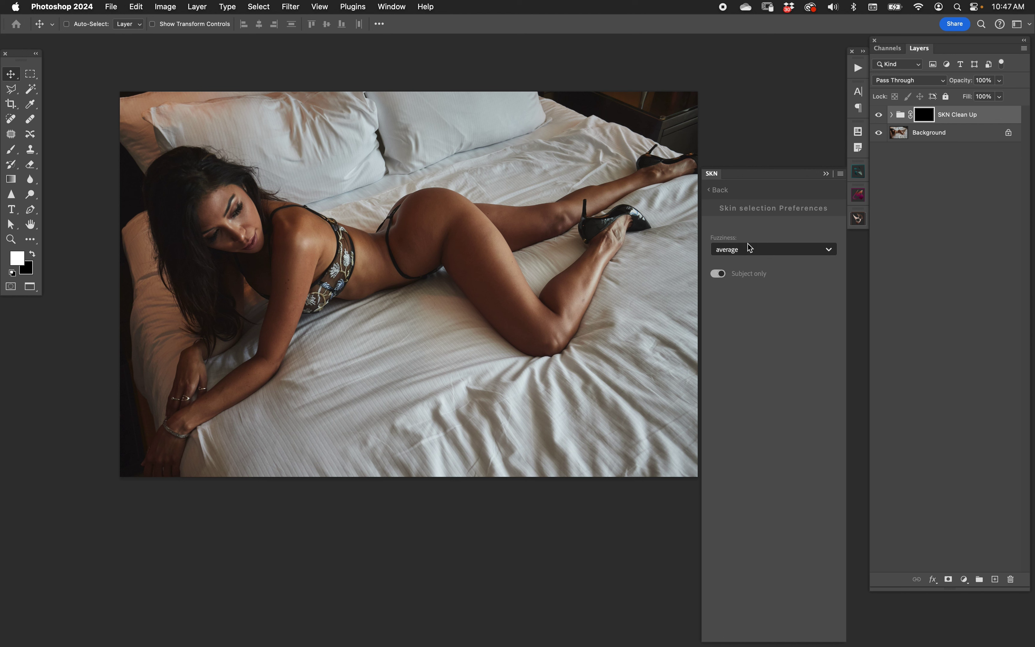
{"action": "left_click", "coordinate": [719, 192]}
{"action": "left_click", "coordinate": [721, 626]}
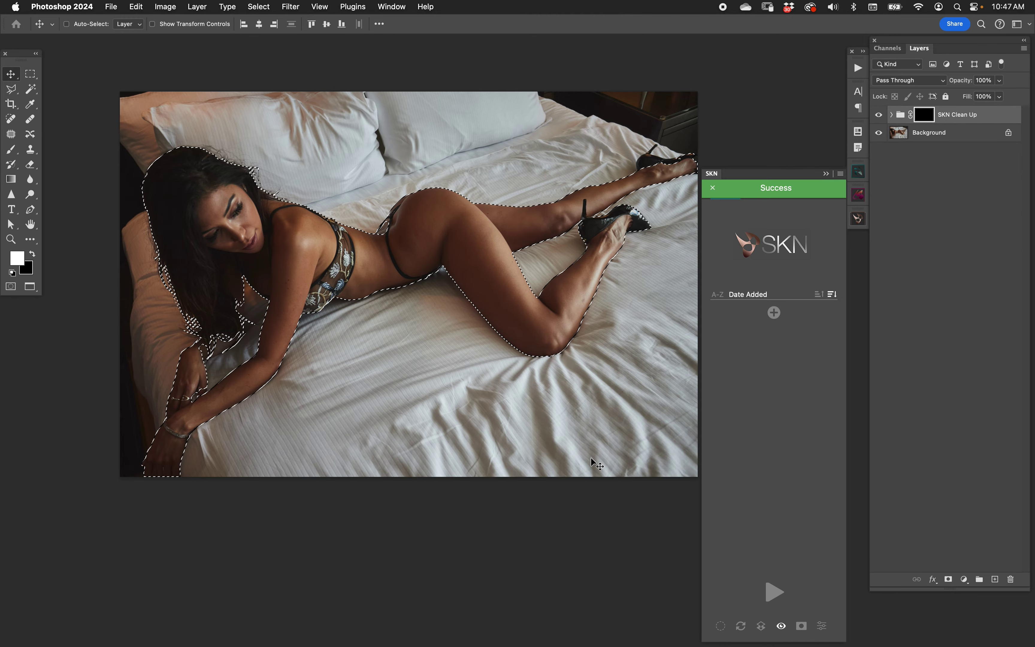
Paint white with a 500 brush over the leg in the SKN Clean Up mask, then shrink it to 175.
{"action": "key", "text": "b"}
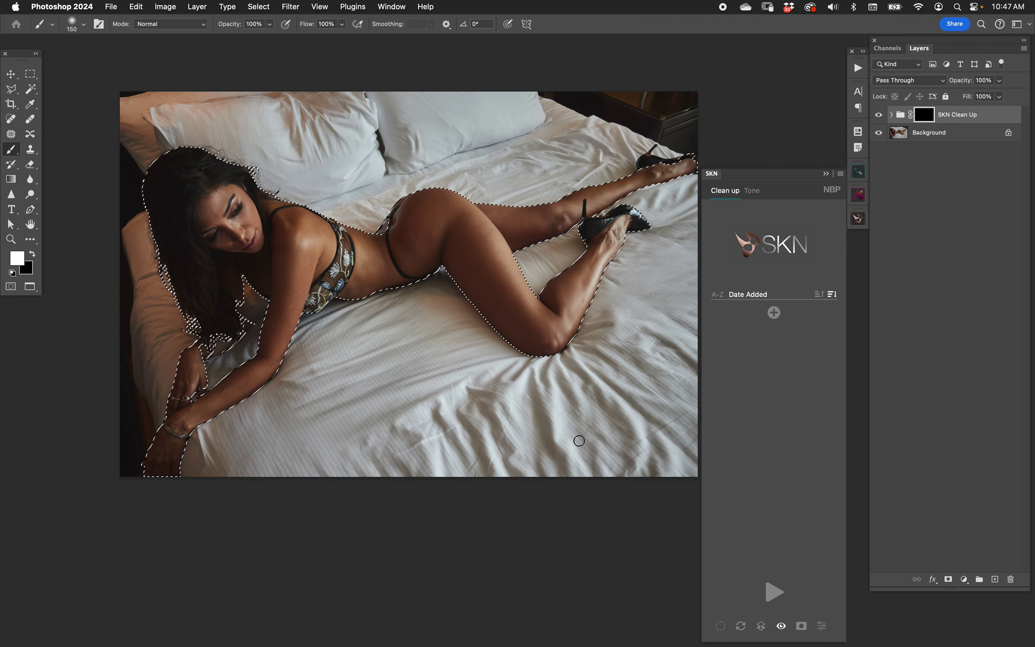
{"action": "key", "text": "bracketright"}
{"action": "key", "text": "bracketright"}
{"action": "key", "text": "bracketright"}
{"action": "key", "text": "bracketright"}
{"action": "key", "text": "bracketright"}
{"action": "key", "text": "bracketright"}
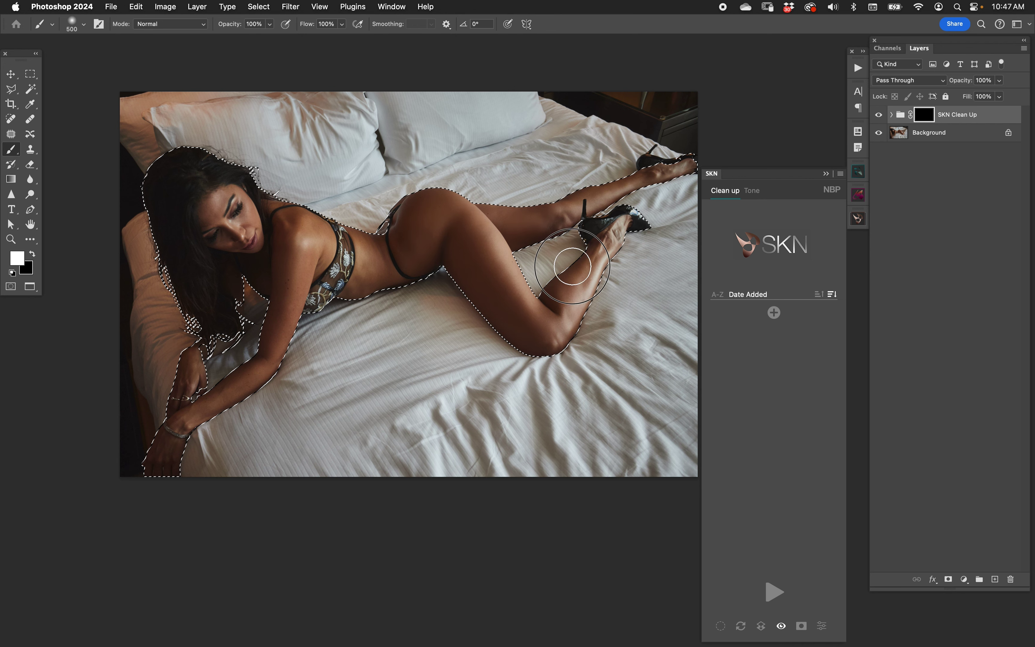
{"action": "left_click_drag", "start_coordinate": [549, 345], "coordinate": [385, 240]}
{"action": "key", "text": "bracketleft"}
{"action": "key", "text": "bracketleft"}
{"action": "key", "text": "bracketleft"}
{"action": "key", "text": "bracketleft"}
{"action": "key", "text": "bracketleft"}
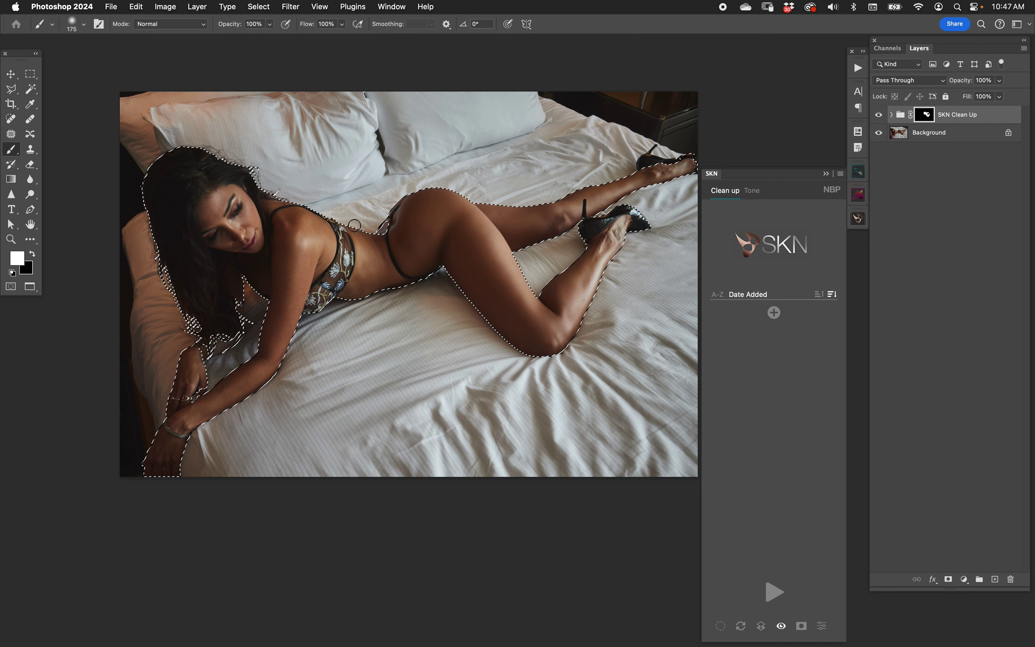